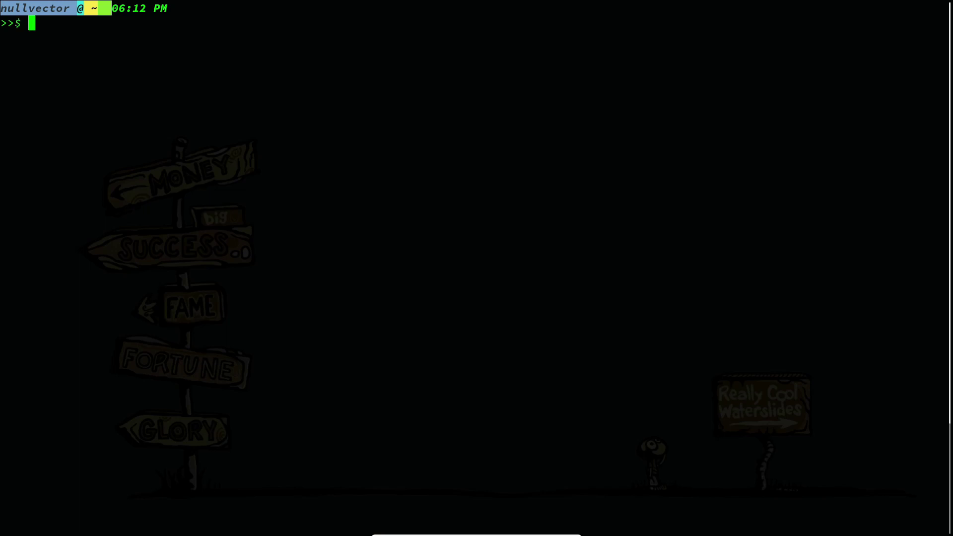
pyautogui.write('cp /usr/share/')
pyautogui.press('Escape')
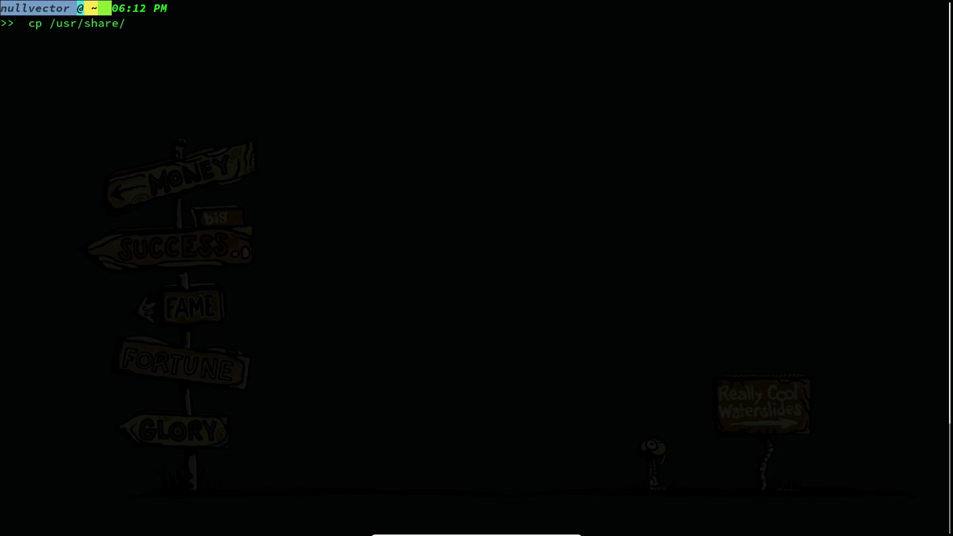
pyautogui.write('doc/packages/xmobar/examples/xmobar.config  ~/.config/xmobar/xmobarrc')
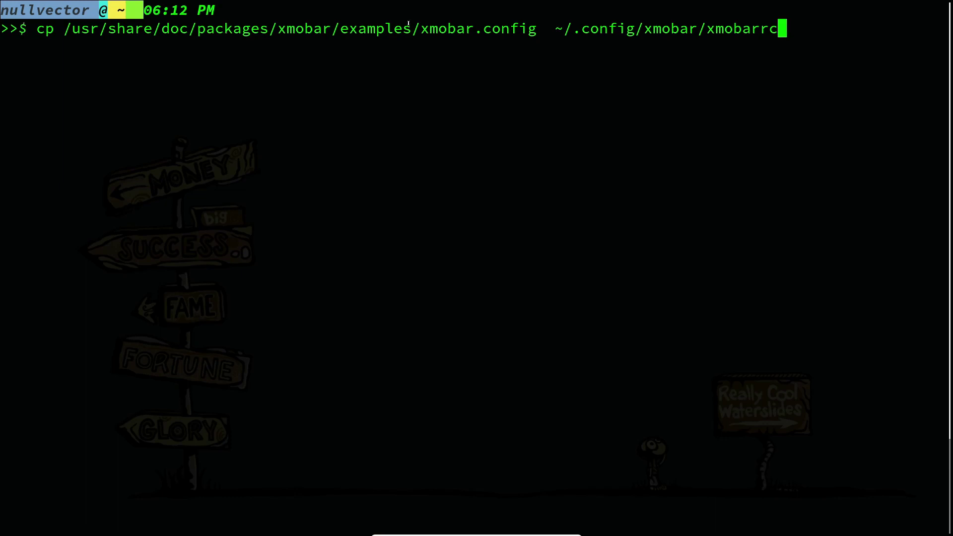
pyautogui.moveTo(404, 23); pyautogui.dragTo(334, 22)
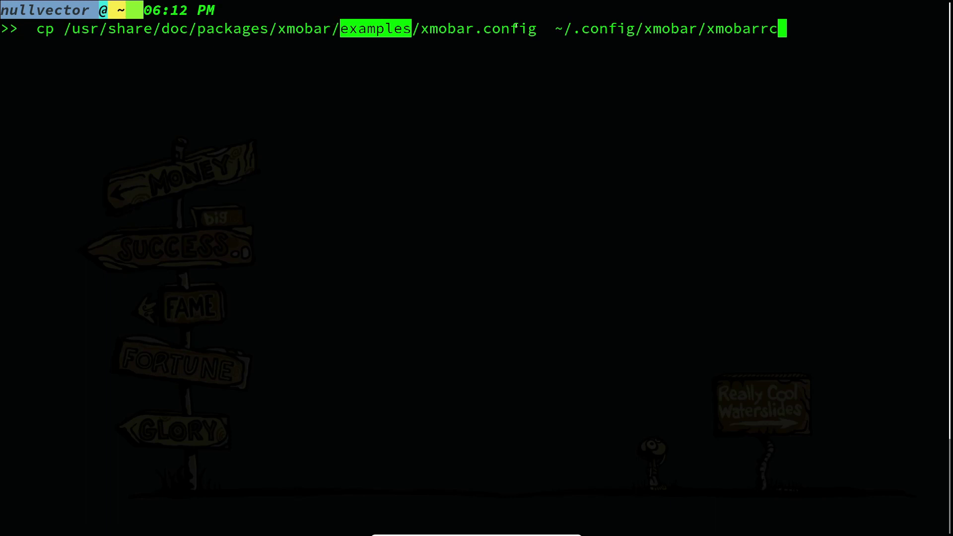
pyautogui.moveTo(535, 30); pyautogui.dragTo(418, 28)
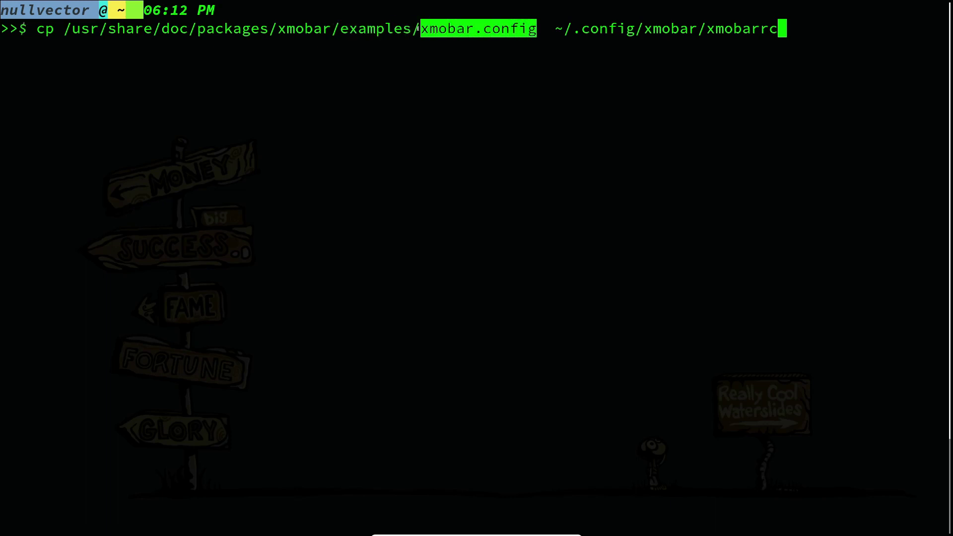
pyautogui.click(497, 64)
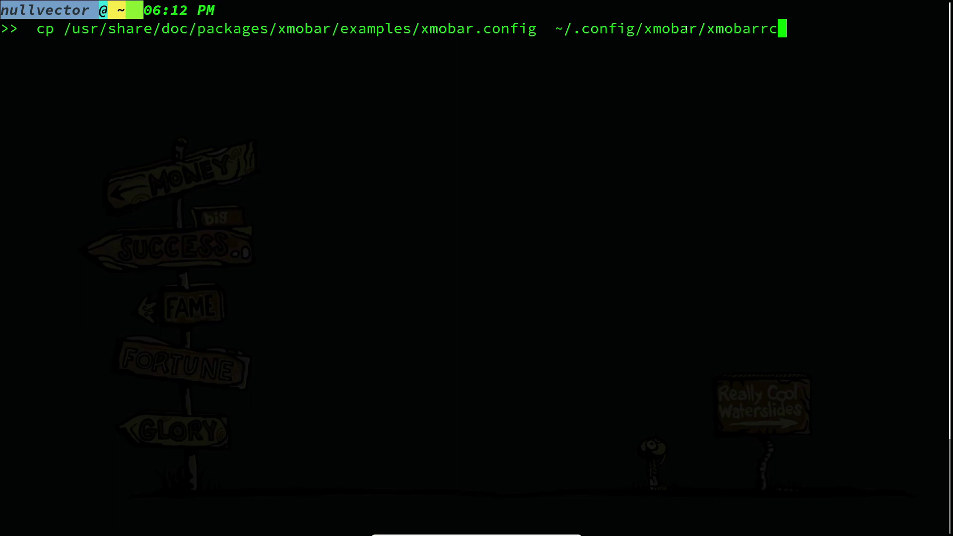
pyautogui.moveTo(695, 27); pyautogui.dragTo(636, 28)
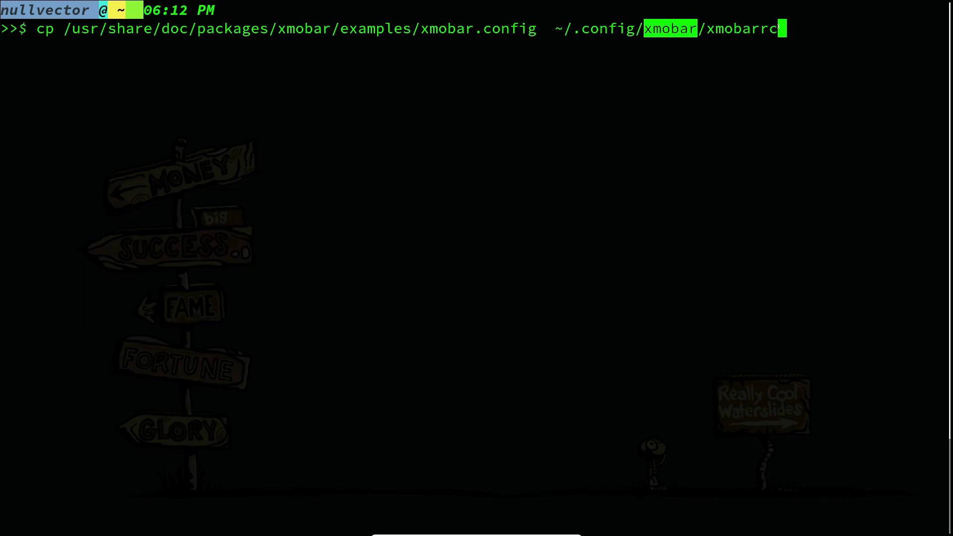
pyautogui.moveTo(804, 20); pyautogui.dragTo(134, 28)
pyautogui.press('BackSpace')
pyautogui.press('BackSpace')
pyautogui.press('BackSpace')
pyautogui.press('BackSpace')
pyautogui.press('BackSpace')
pyautogui.press('BackSpace')
pyautogui.press('BackSpace')
pyautogui.press('BackSpace')
pyautogui.press('BackSpace')
pyautogui.press('BackSpace')
pyautogui.press('BackSpace')
pyautogui.press('BackSpace')
pyautogui.press('BackSpace')
pyautogui.press('BackSpace')
pyautogui.press('BackSpace')
pyautogui.press('BackSpace')
pyautogui.press('BackSpace')
pyautogui.press('BackSpace')
pyautogui.press('BackSpace')
pyautogui.press('BackSpace')
pyautogui.press('BackSpace')
pyautogui.press('BackSpace')
pyautogui.press('BackSpace')
pyautogui.press('BackSpace')
pyautogui.press('BackSpace')
pyautogui.press('BackSpace')
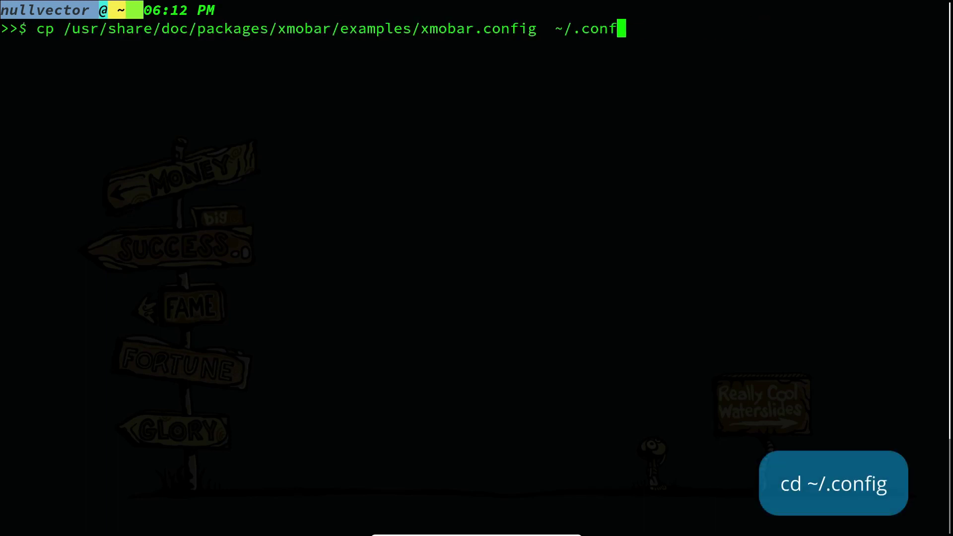
pyautogui.press('BackSpace')
pyautogui.press('BackSpace')
pyautogui.press('BackSpace')
pyautogui.press('BackSpace')
pyautogui.press('BackSpace')
pyautogui.press('BackSpace')
pyautogui.press('BackSpace')
pyautogui.press('BackSpace')
pyautogui.press('BackSpace')
pyautogui.press('BackSpace')
pyautogui.press('BackSpace')
pyautogui.press('BackSpace')
pyautogui.press('BackSpace')
pyautogui.press('BackSpace')
pyautogui.press('BackSpace')
pyautogui.press('BackSpace')
pyautogui.press('BackSpace')
pyautogui.press('BackSpace')
pyautogui.press('BackSpace')
pyautogui.press('BackSpace')
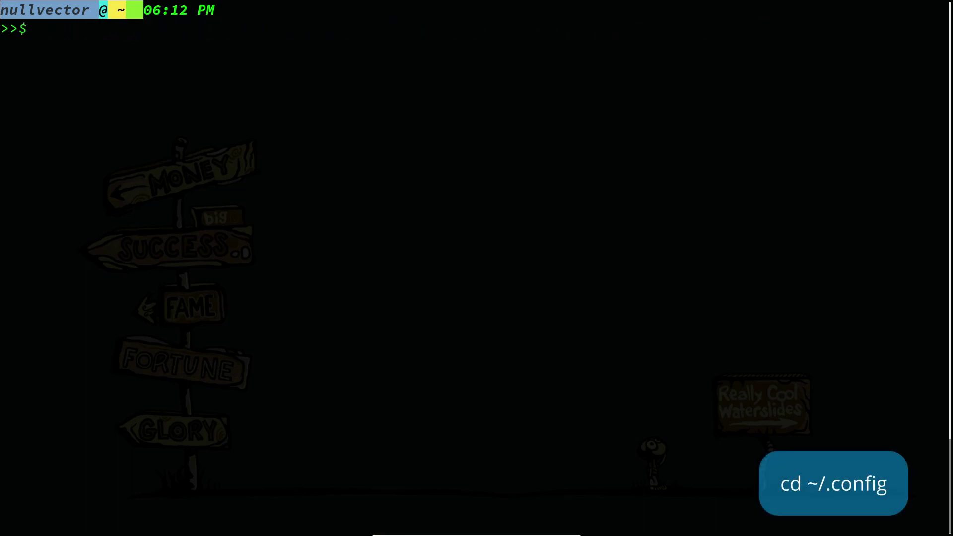
# Change into the .config directory and list its contents to check for the xmobar folder.
pyautogui.write('cd .conf')
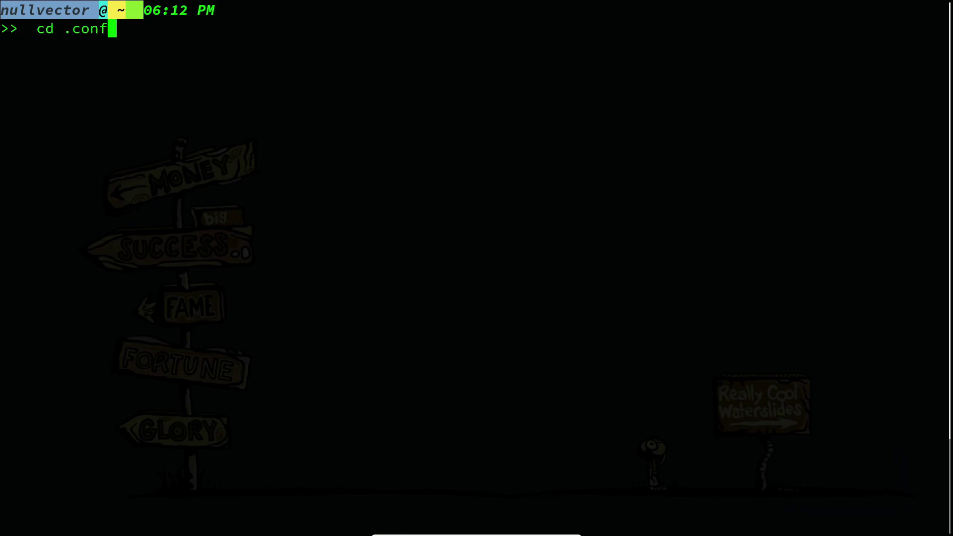
pyautogui.press('Tab')
pyautogui.press('Return')
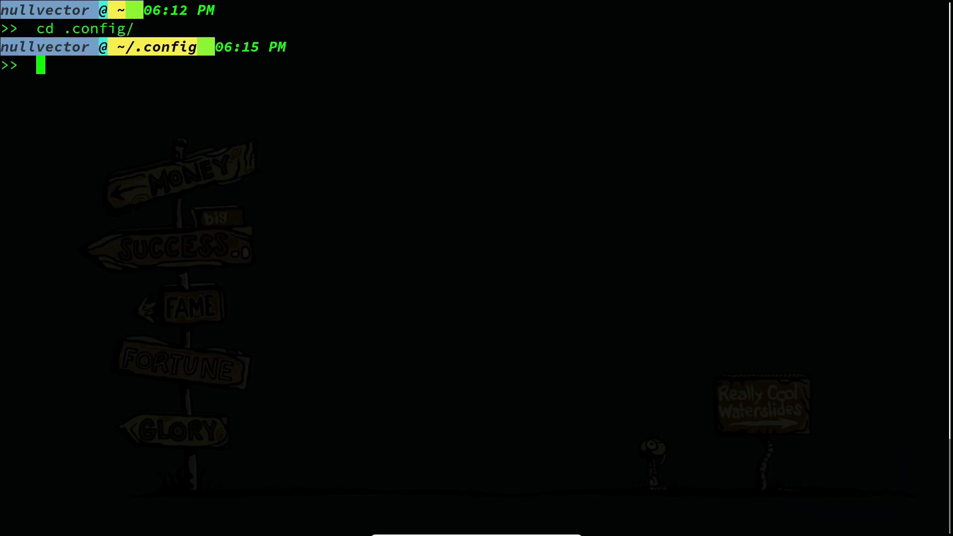
pyautogui.write('ls')
pyautogui.press('Return')
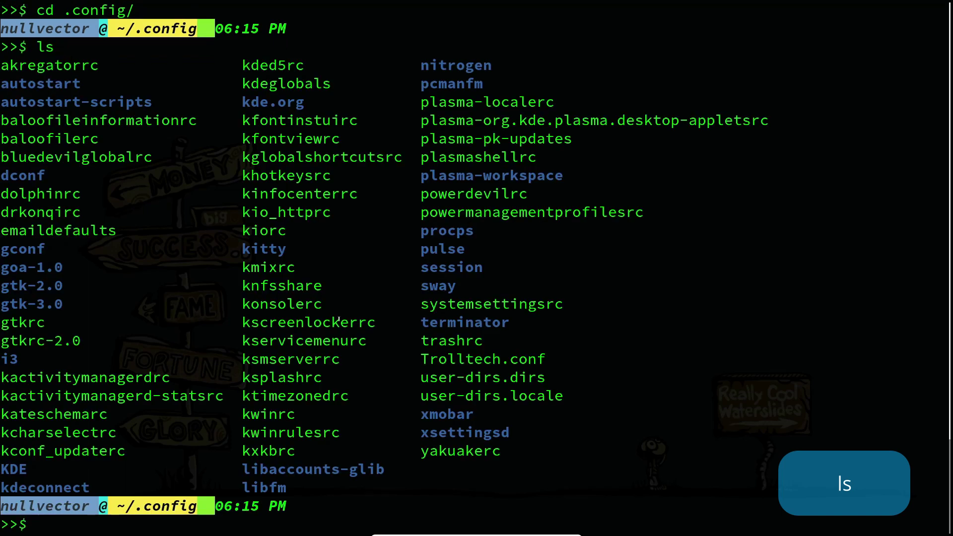
pyautogui.moveTo(938, 414)
pyautogui.mouseDown()
pyautogui.moveTo(386, 412)
pyautogui.moveTo(938, 413)
pyautogui.mouseUp()
pyautogui.click(386, 412)
pyautogui.click(485, 411)
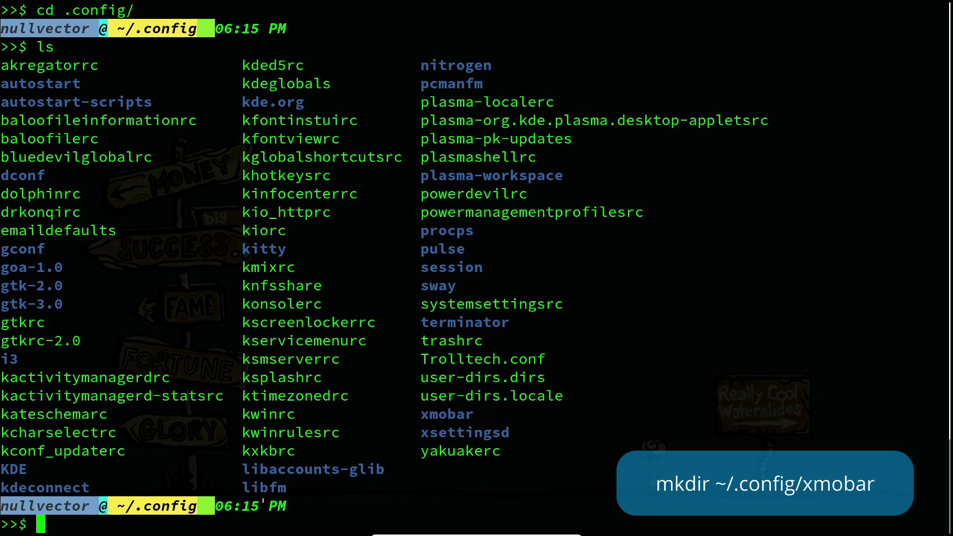
pyautogui.write('m')
pyautogui.hotkey('ctrl', 'l')
pyautogui.write('kd')
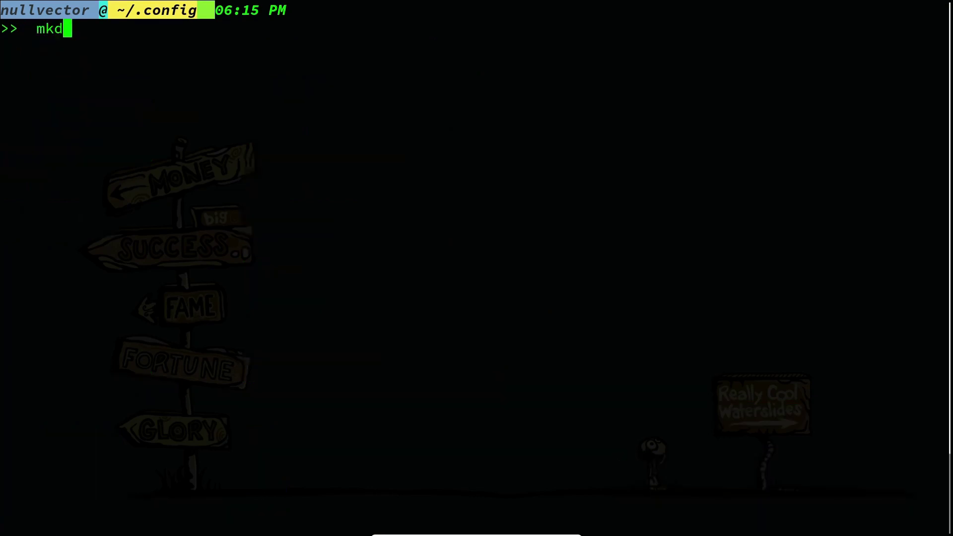
pyautogui.write('ir xmobar')
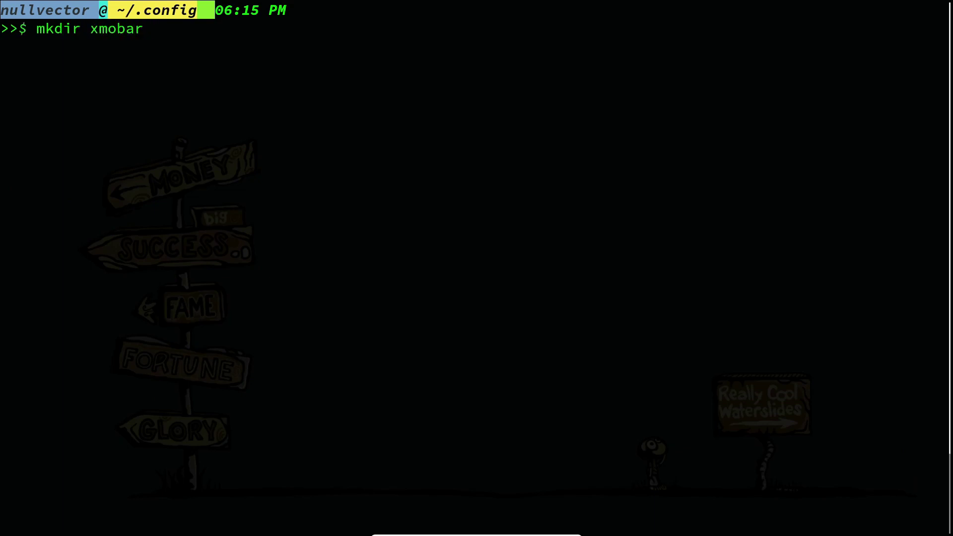
pyautogui.press('BackSpace')
pyautogui.press('BackSpace')
pyautogui.press('BackSpace')
pyautogui.press('BackSpace')
pyautogui.press('BackSpace')
pyautogui.press('BackSpace')
pyautogui.press('BackSpace')
pyautogui.press('BackSpace')
pyautogui.press('BackSpace')
pyautogui.press('BackSpace')
pyautogui.press('BackSpace')
pyautogui.press('BackSpace')
# Return to the home directory and clear the terminal screen.
pyautogui.write('c')
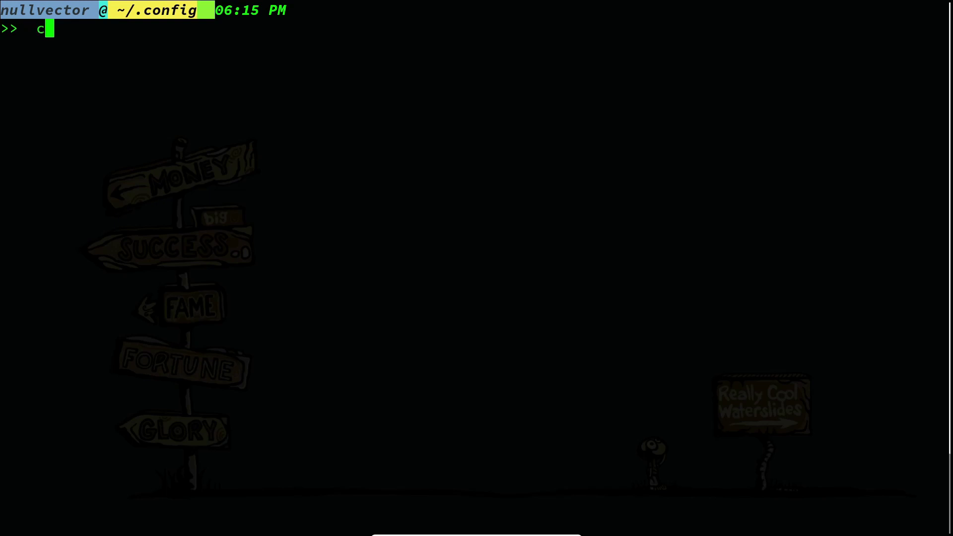
pyautogui.write('d')
pyautogui.press('Return')
pyautogui.hotkey('ctrl', 'l')
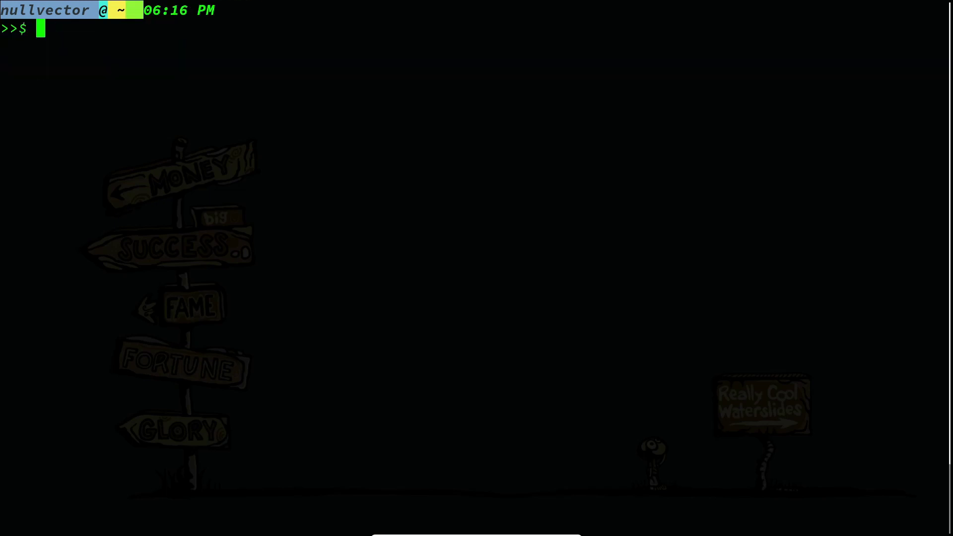
# Begin a cp command with the source directory /usr/share/doc/packages/xmobar/examples/, without running it.
pyautogui.write('cp')
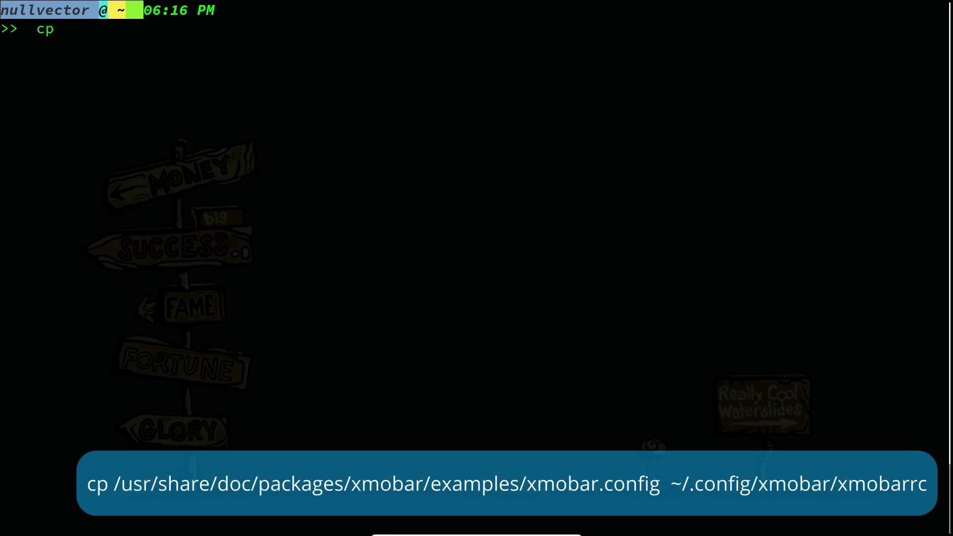
pyautogui.write(' /usr/sh')
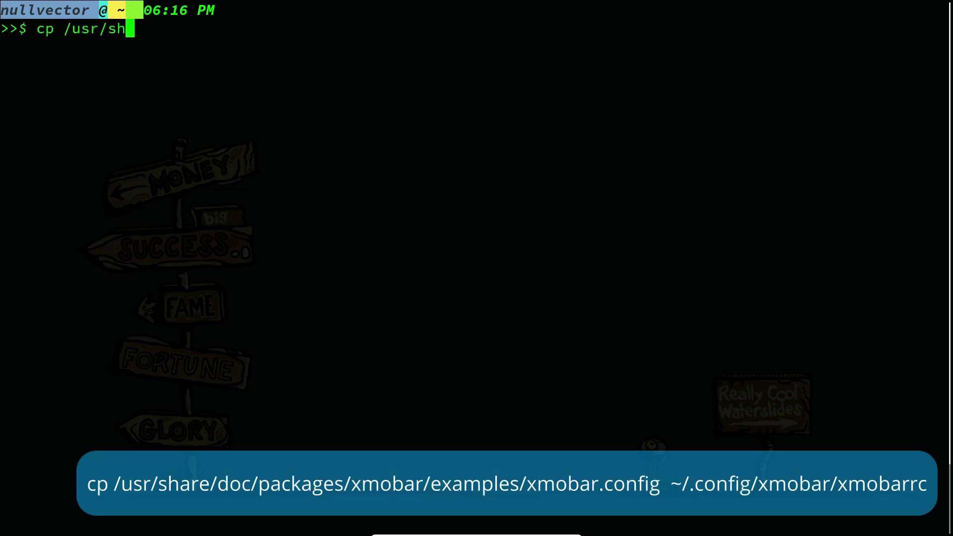
pyautogui.write('are/d')
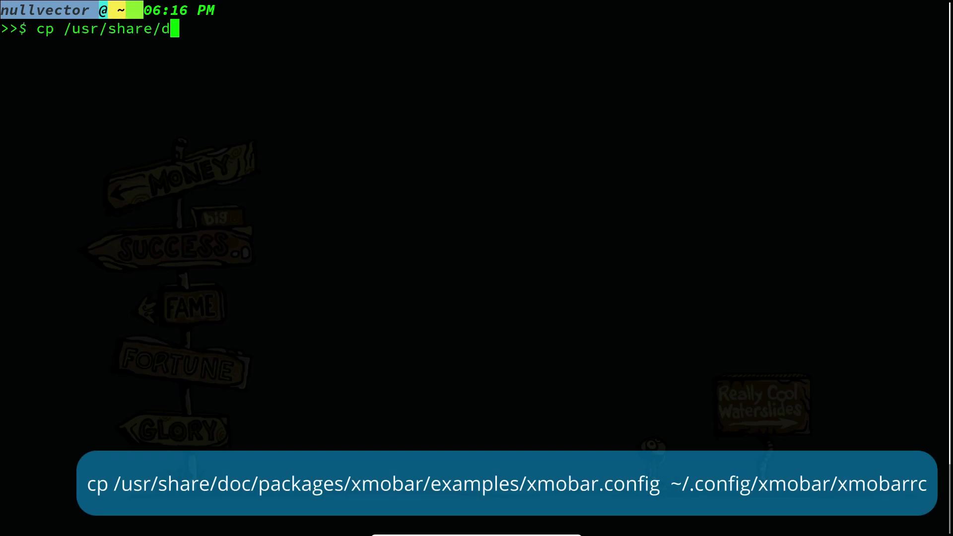
pyautogui.write('oc/p')
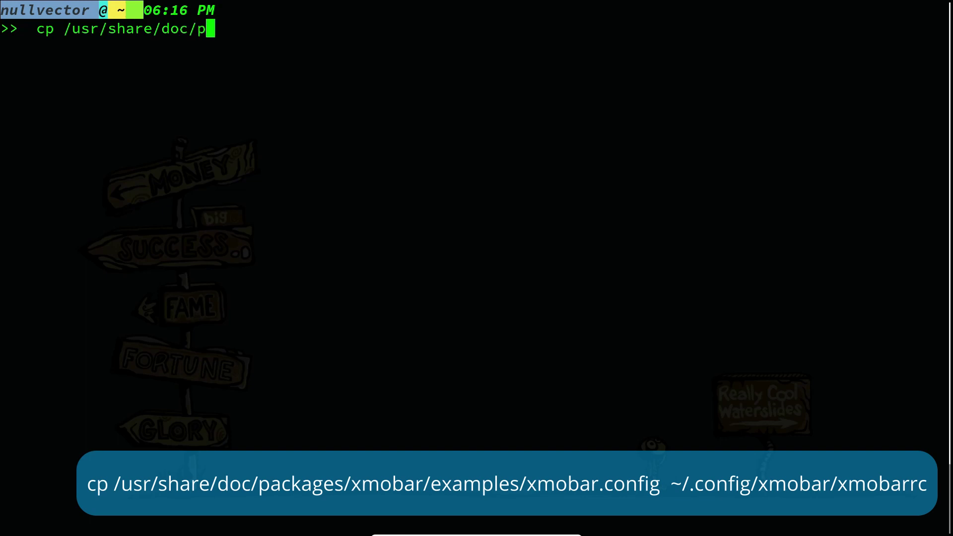
pyautogui.write('a')
pyautogui.press('Tab')
pyautogui.write('x')
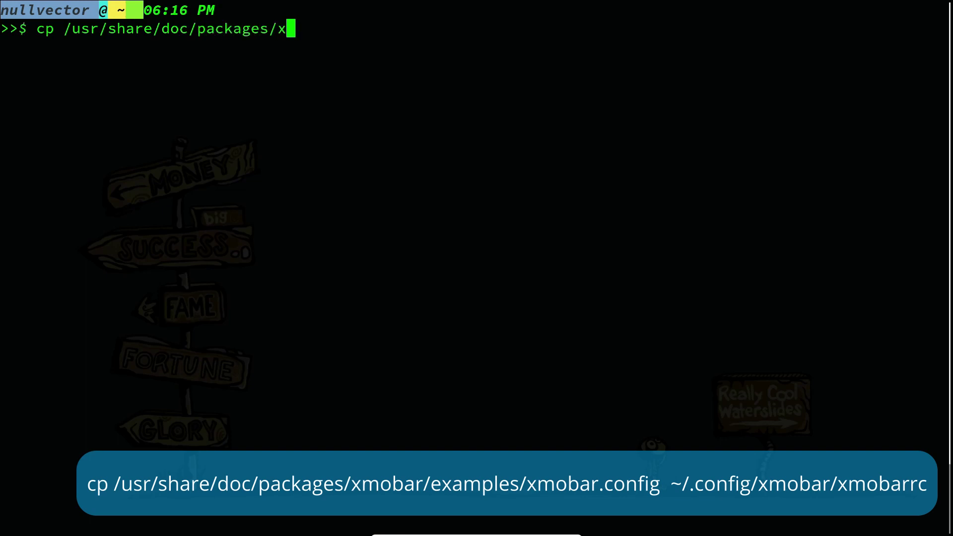
pyautogui.write('mob')
pyautogui.press('Tab')
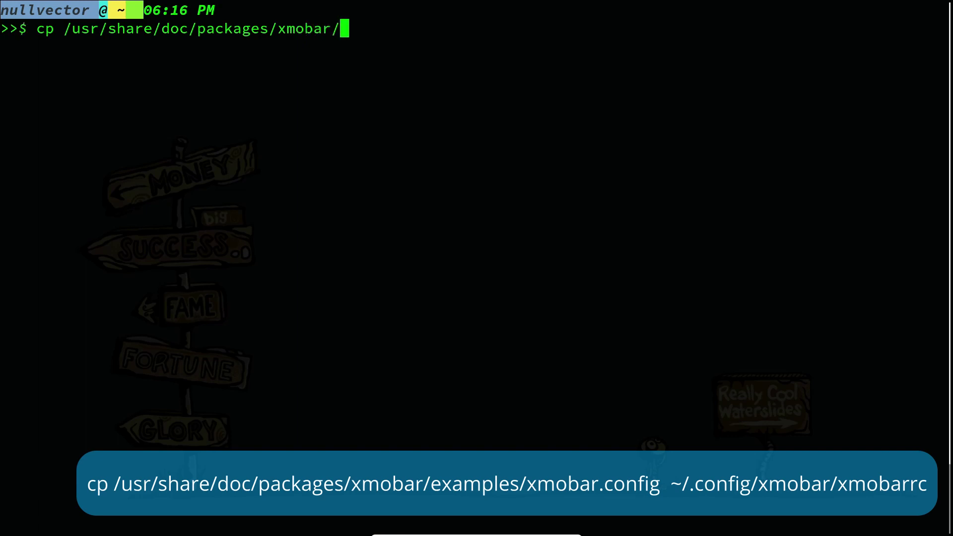
pyautogui.write('ex')
pyautogui.press('Tab')
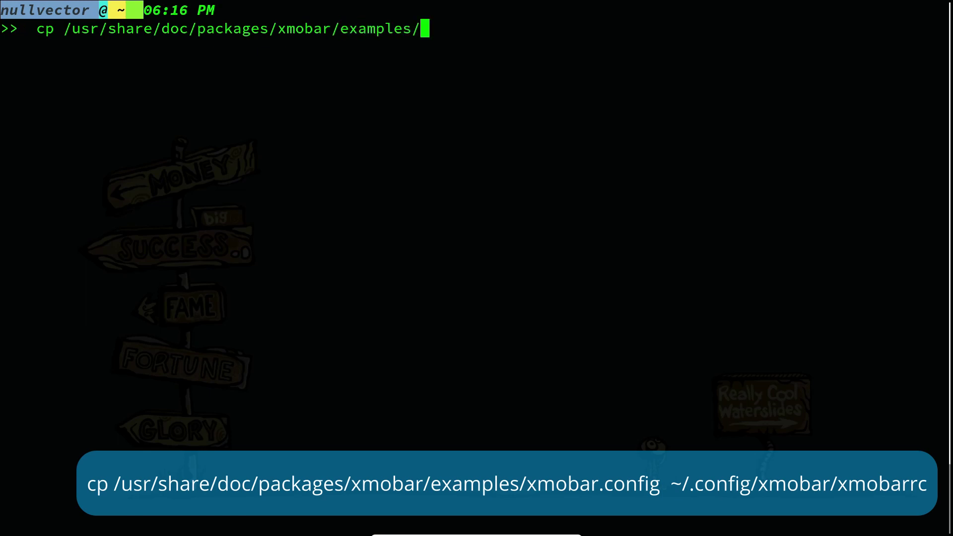
# Look up the example files starting with xmo, append the listed name xmobar.config to the source path, and clear the screen.
pyautogui.write('xmo')
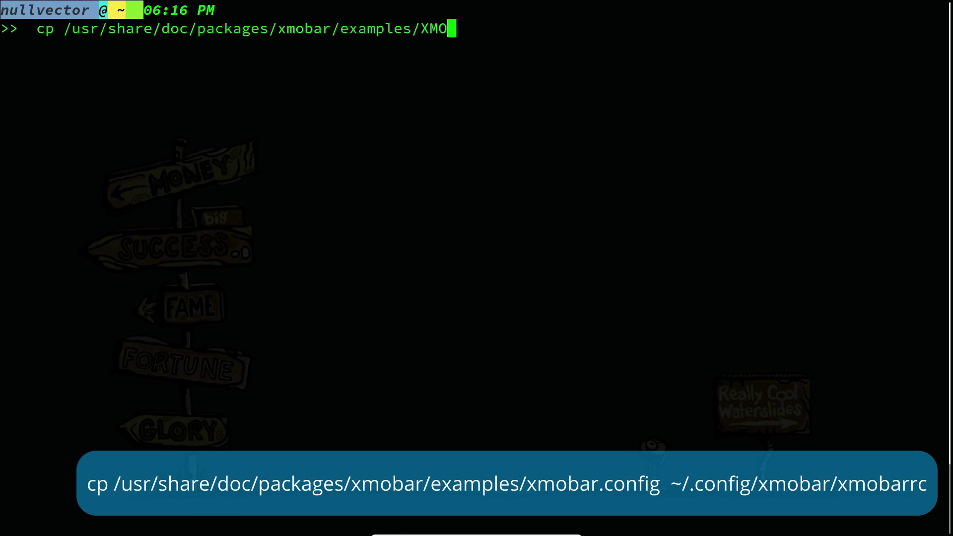
pyautogui.press('Tab')
pyautogui.press('Tab')
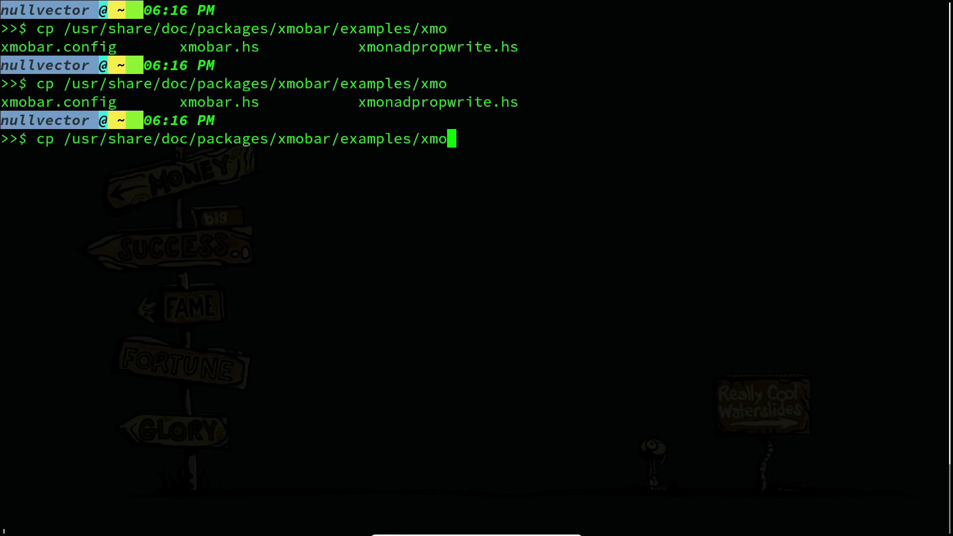
pyautogui.moveTo(125, 47); pyautogui.dragTo(1, 48)
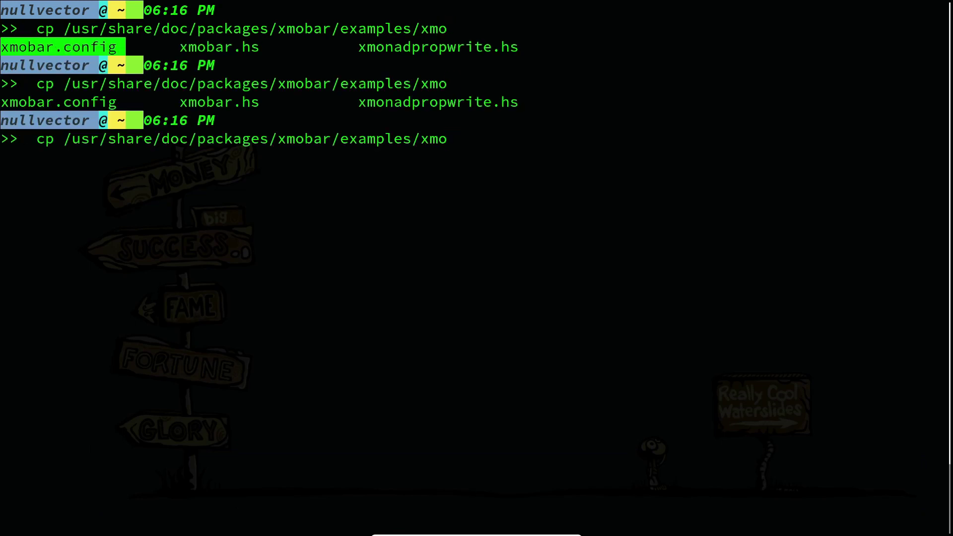
pyautogui.middleClick(511, 140)
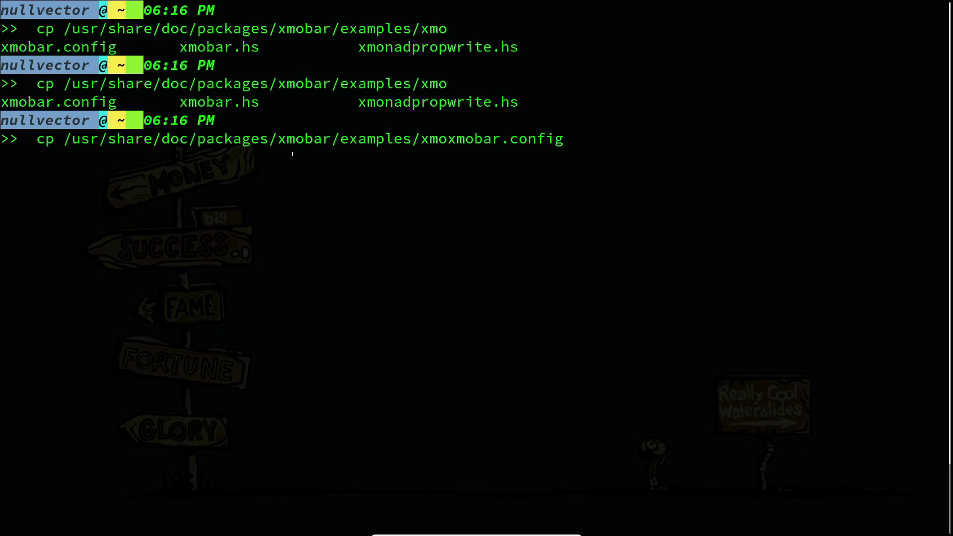
pyautogui.hotkey('ctrl', 'l')
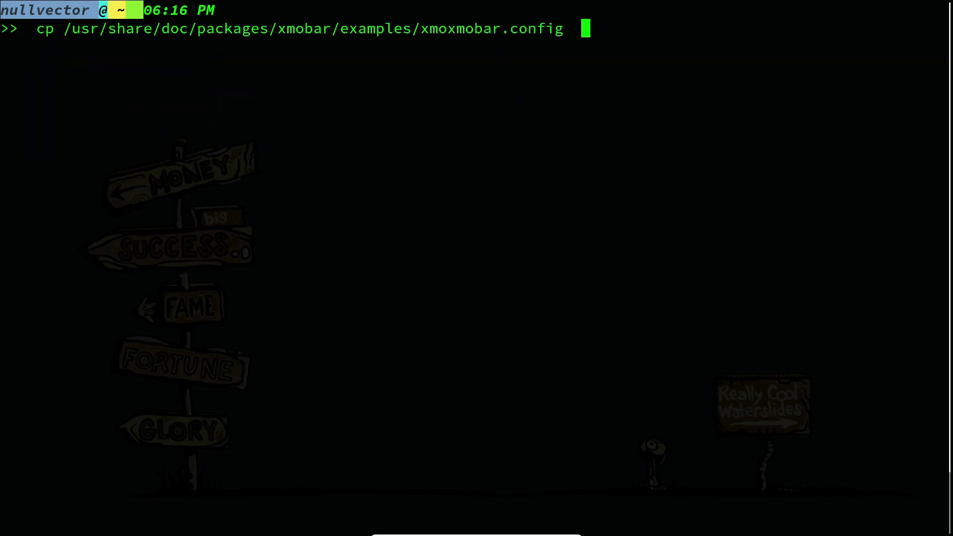
# Add ~/.config/xmobar/ as the destination directory of the copy command.
pyautogui.write('~/.')
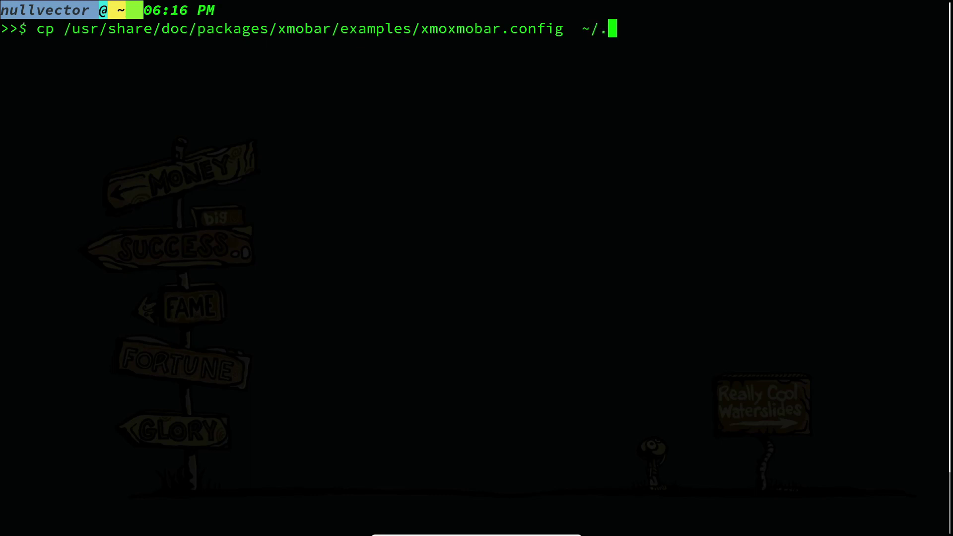
pyautogui.write('con')
pyautogui.press('Tab')
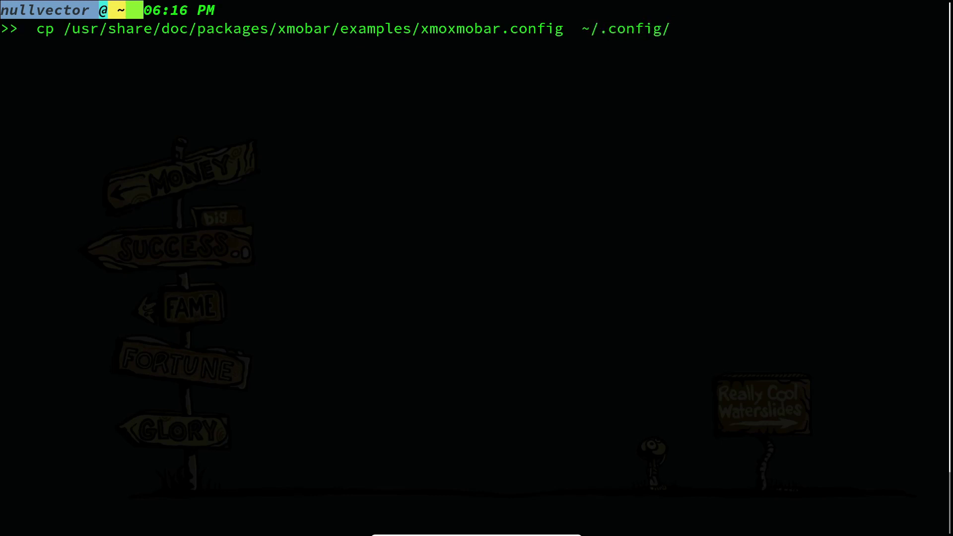
pyautogui.write('xmo')
pyautogui.press('Tab')
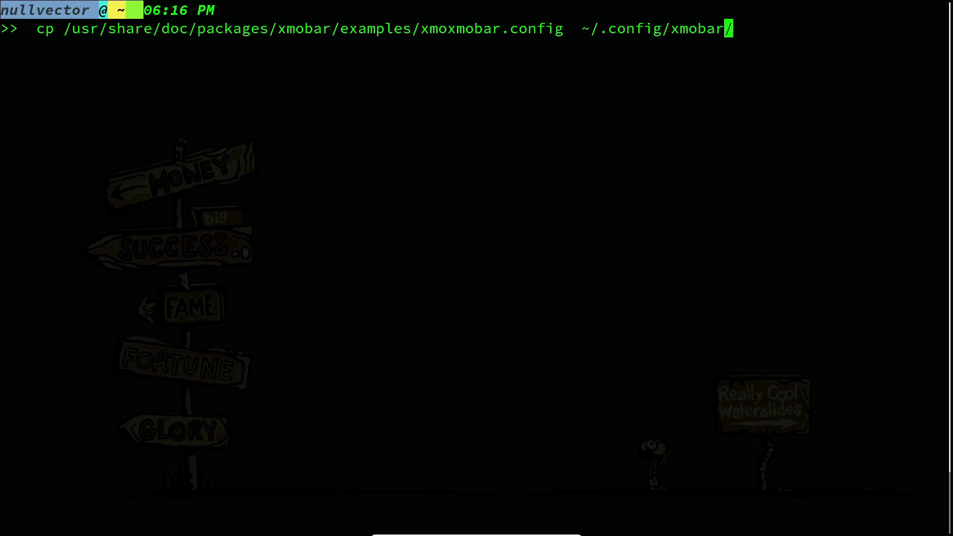
# Remove the stray xmo prefix so the source file name in the copy command reads xmobar.config.
pyautogui.press('Left')
pyautogui.press('Left')
pyautogui.press('Left')
pyautogui.press('Left')
pyautogui.press('Left')
pyautogui.press('Left')
pyautogui.press('Left')
pyautogui.press('Left')
pyautogui.press('Left')
pyautogui.press('Left')
pyautogui.press('Left')
pyautogui.press('Left')
pyautogui.press('Left')
pyautogui.press('Left')
pyautogui.press('Left')
pyautogui.press('Left')
pyautogui.press('Left')
pyautogui.press('Left')
pyautogui.press('Left')
pyautogui.press('Left')
pyautogui.press('BackSpace')
pyautogui.press('BackSpace')
pyautogui.press('BackSpace')
pyautogui.press('Right')
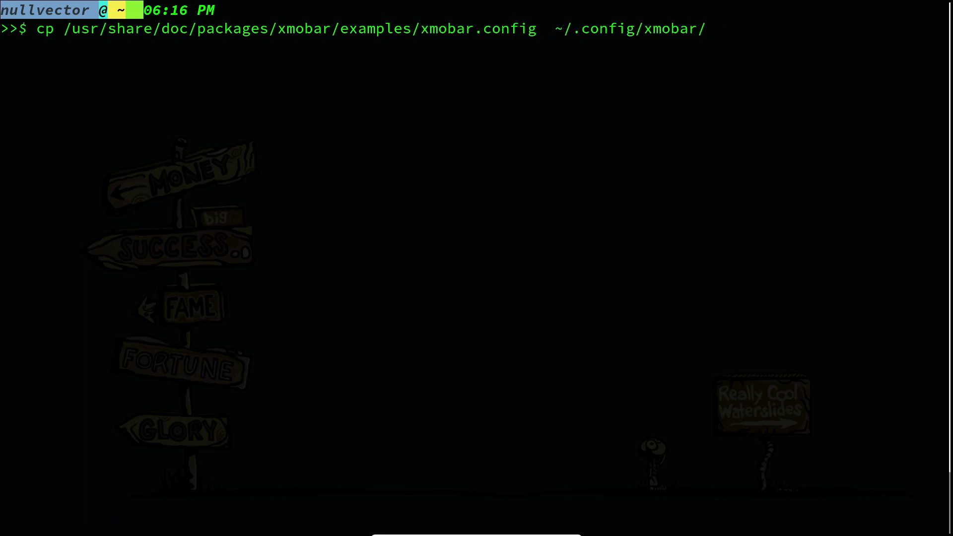
# Complete the destination path with the file name xmobarrc and run the copy command.
pyautogui.press('Right')
pyautogui.press('Right')
pyautogui.press('Right')
pyautogui.press('Right')
pyautogui.press('Right')
pyautogui.press('Right')
pyautogui.press('Right')
pyautogui.press('Right')
pyautogui.press('Right')
pyautogui.press('Right')
pyautogui.press('Right')
pyautogui.press('Right')
pyautogui.press('Right')
pyautogui.press('Right')
pyautogui.press('Right')
pyautogui.press('Right')
pyautogui.press('Right')
pyautogui.press('Right')
pyautogui.press('Right')
pyautogui.press('Right')
pyautogui.write('xmobar.conf')
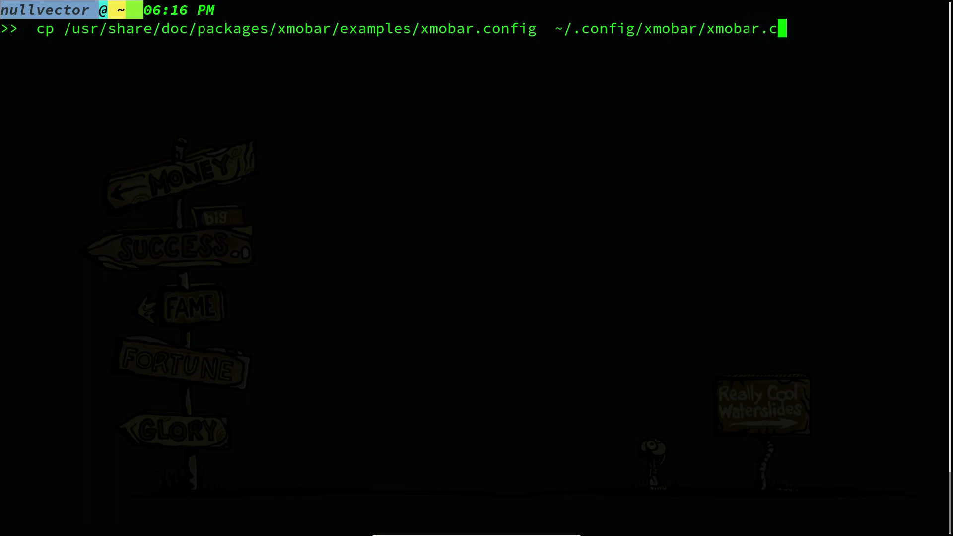
pyautogui.press('BackSpace')
pyautogui.press('BackSpace')
pyautogui.press('BackSpace')
pyautogui.press('BackSpace')
pyautogui.press('BackSpace')
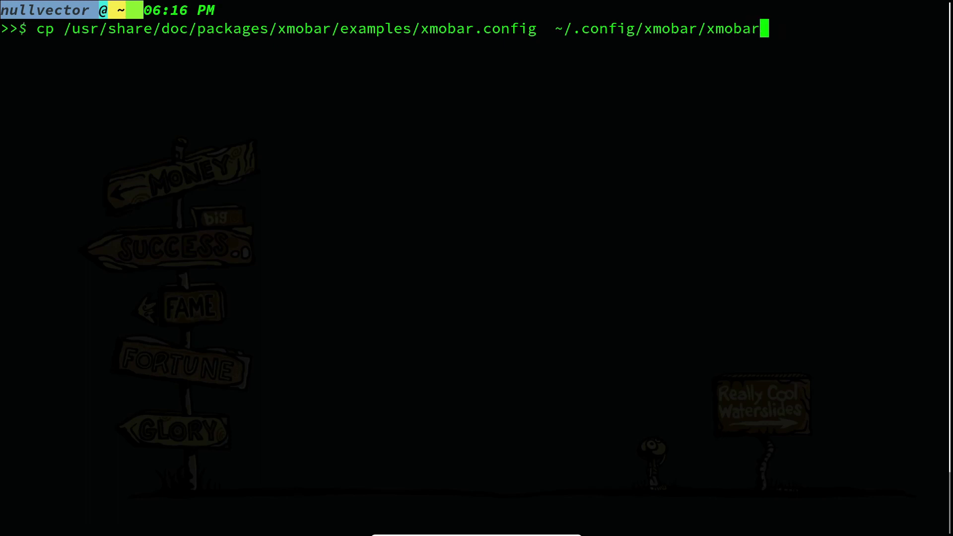
pyautogui.write('rc')
pyautogui.press('Return')
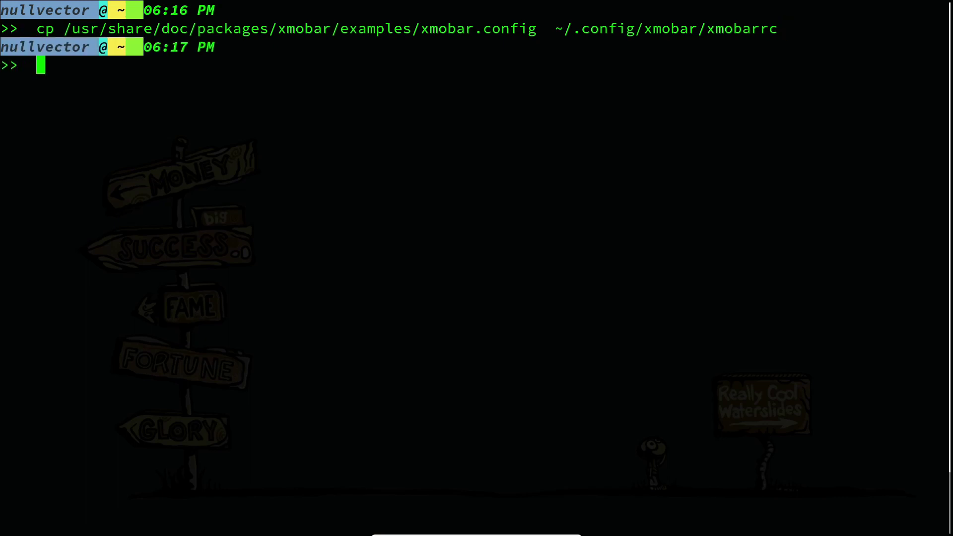
# Clear the terminal screen and change the working directory to .config/xmobar/.
pyautogui.hotkey('ctrl', 'l')
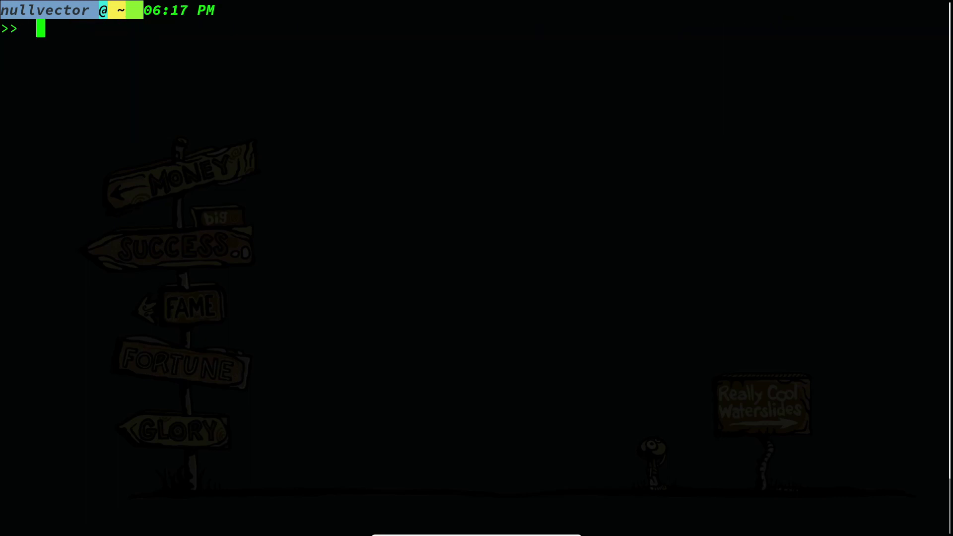
pyautogui.write('cd .')
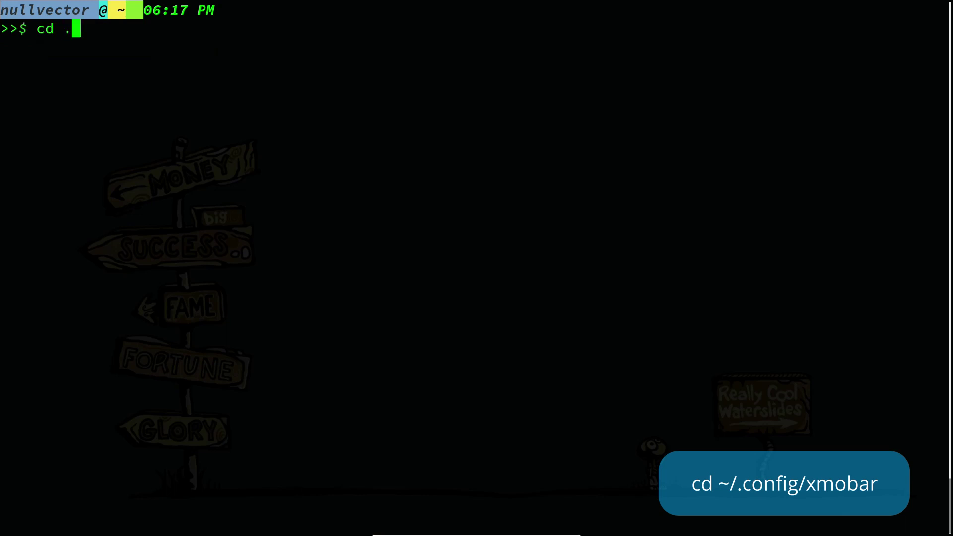
pyautogui.write('co')
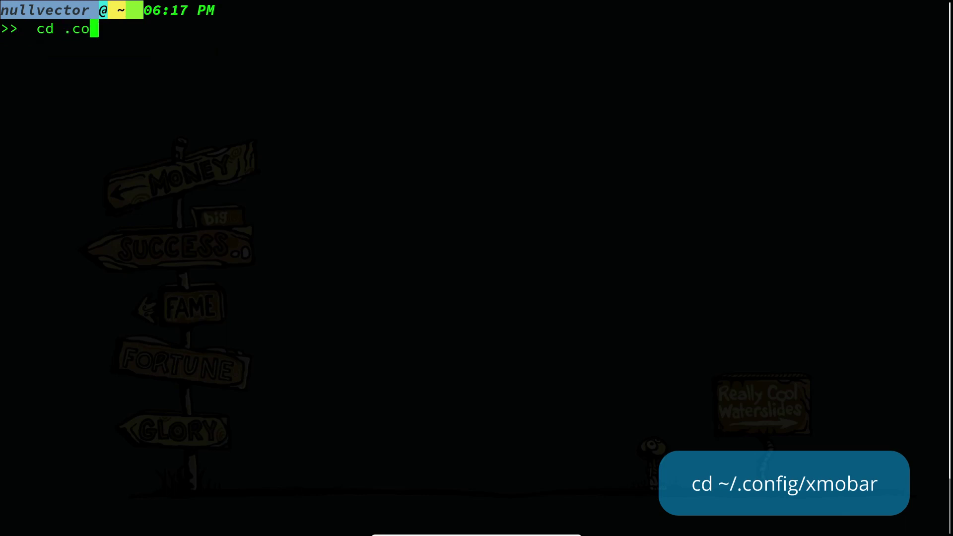
pyautogui.press('Tab')
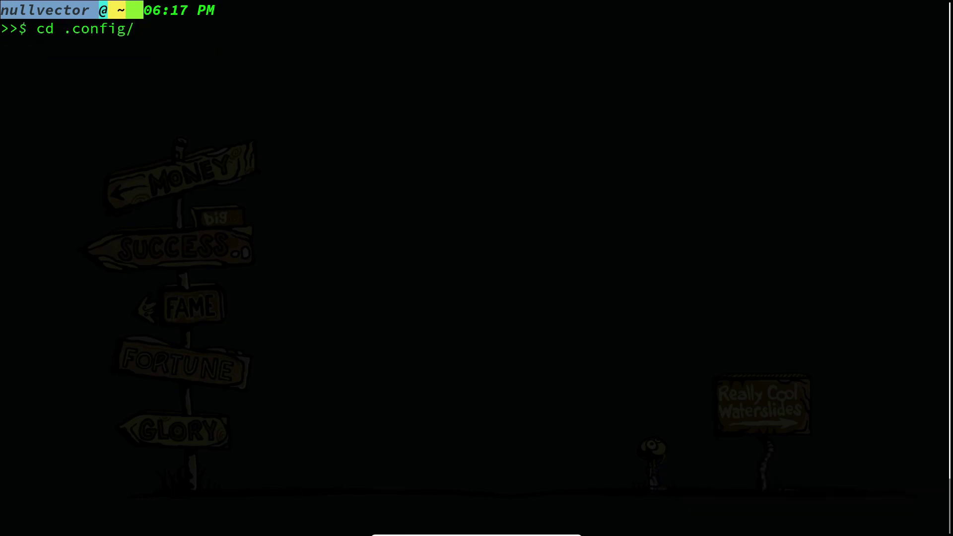
pyautogui.write('xmo')
pyautogui.press('Tab')
pyautogui.press('Return')
# Open xmobarrc in Vim to examine its font setting, and quit without saving.
pyautogui.write('vim ')
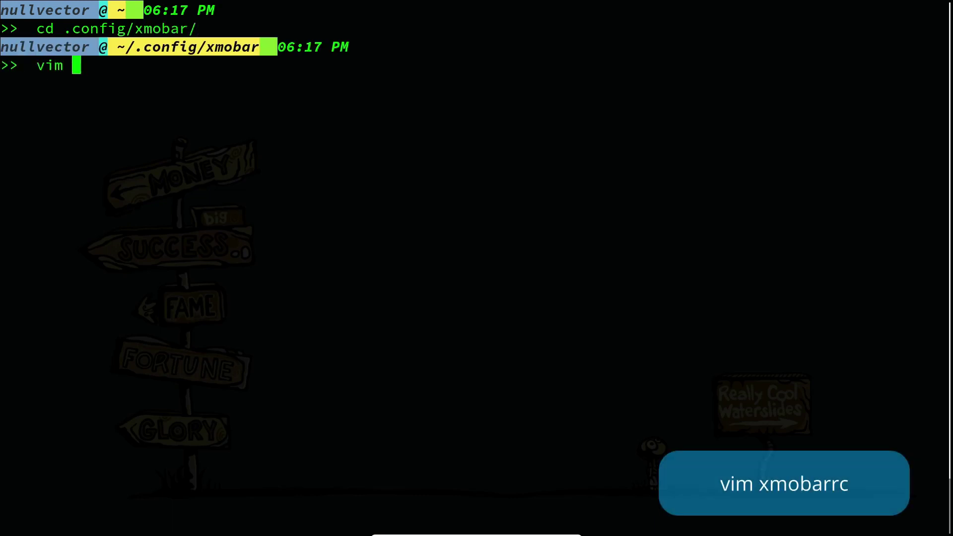
pyautogui.write('xm')
pyautogui.press('Tab')
pyautogui.press('Return')
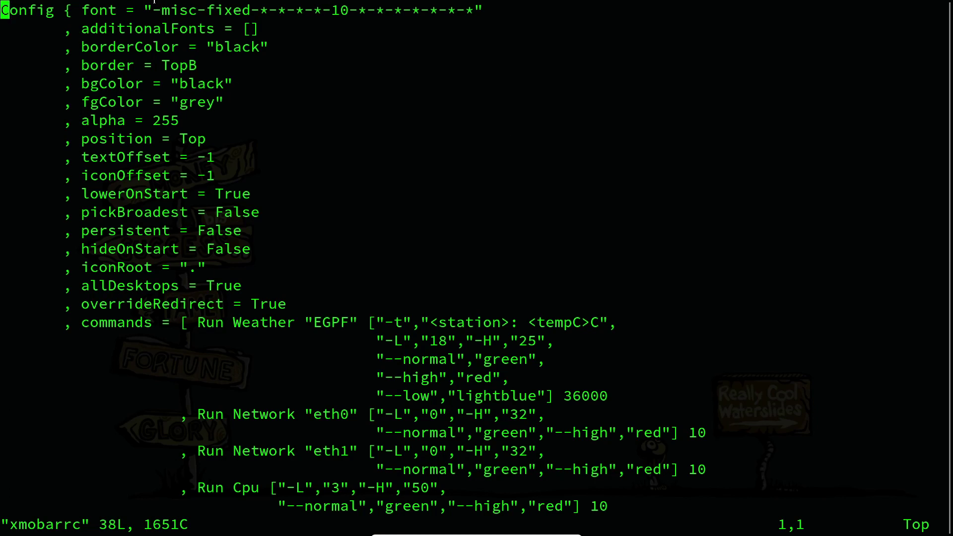
pyautogui.moveTo(158, 7); pyautogui.dragTo(469, 11)
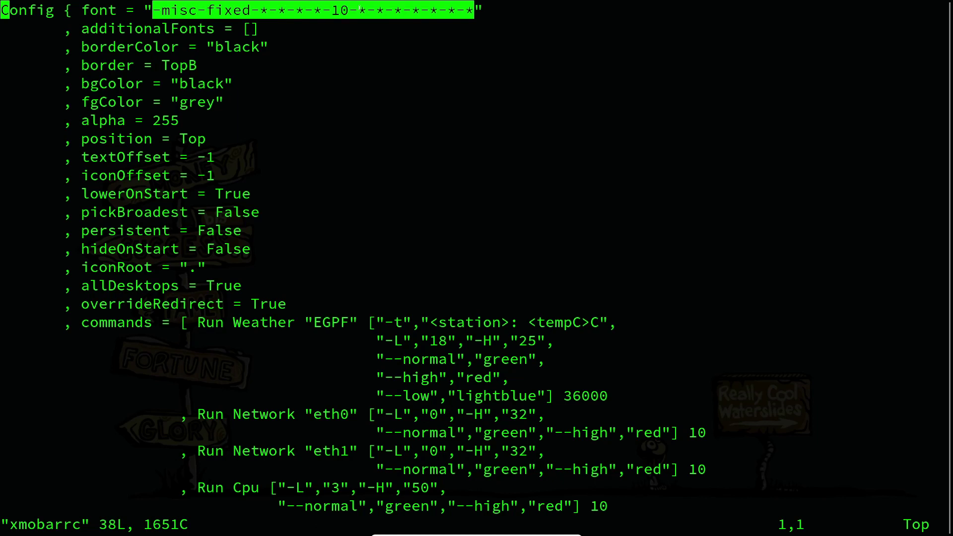
pyautogui.press('Escape')
pyautogui.write(':q!')
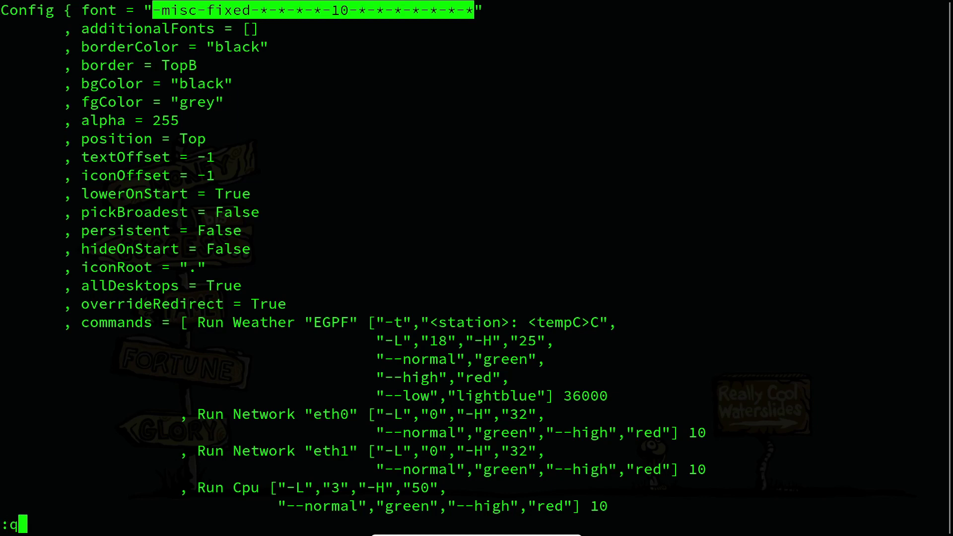
pyautogui.press('Return')
# Discard the recalled vim command and change back to the home directory.
pyautogui.press('Up')
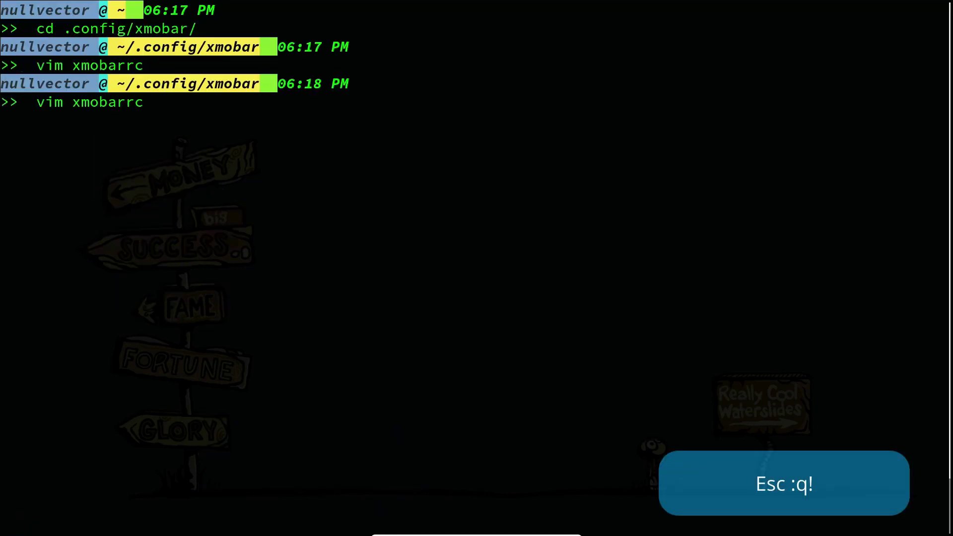
pyautogui.press('BackSpace')
pyautogui.press('BackSpace')
pyautogui.press('BackSpace')
pyautogui.press('BackSpace')
pyautogui.press('BackSpace')
pyautogui.press('BackSpace')
pyautogui.press('BackSpace')
pyautogui.press('BackSpace')
pyautogui.press('BackSpace')
pyautogui.press('BackSpace')
pyautogui.press('BackSpace')
pyautogui.press('BackSpace')
pyautogui.write('csd')
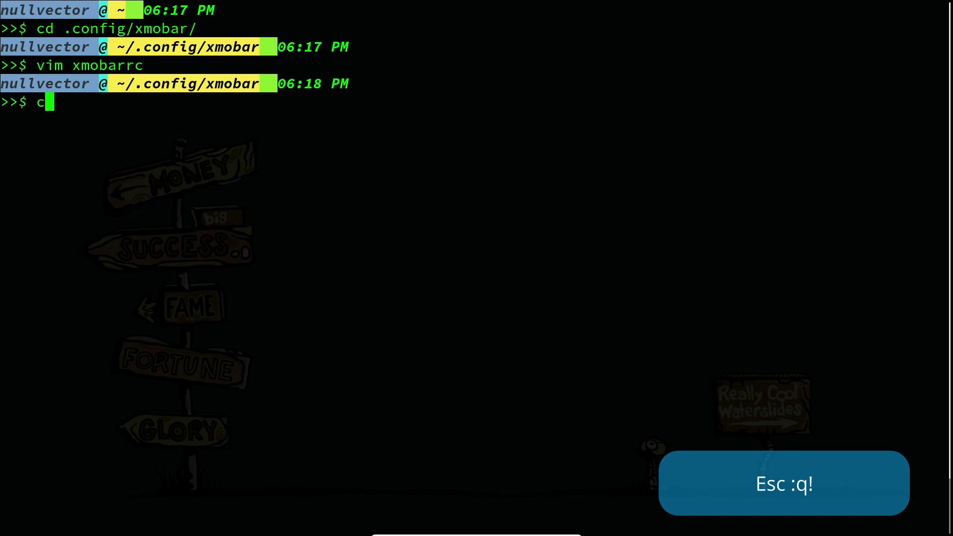
pyautogui.press('BackSpace')
pyautogui.press('BackSpace')
pyautogui.write('d')
pyautogui.press('Return')
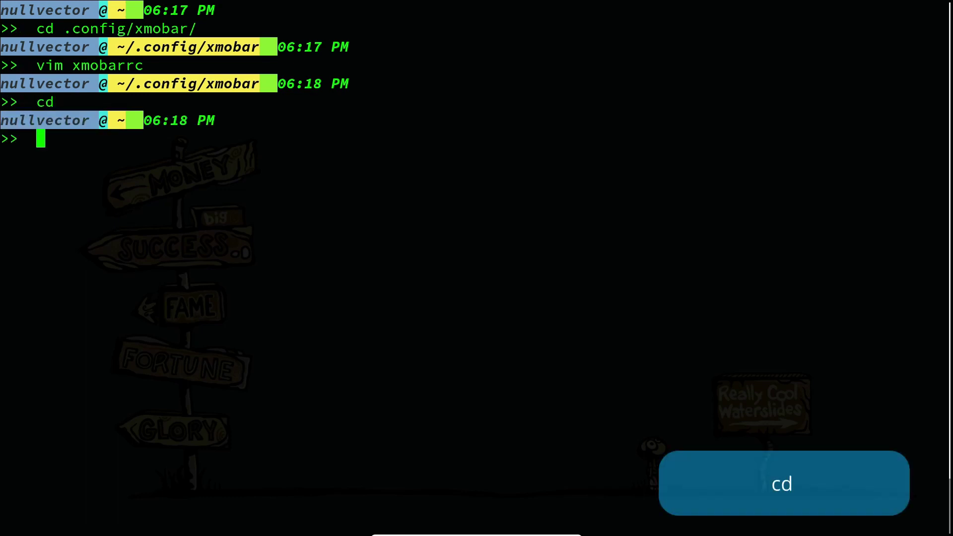
# Open .spectrwm.conf in Vim and copy the bar_font value xos4:FontAwesome:pixelsize=14:antialias=true.
pyautogui.write('vim .sp')
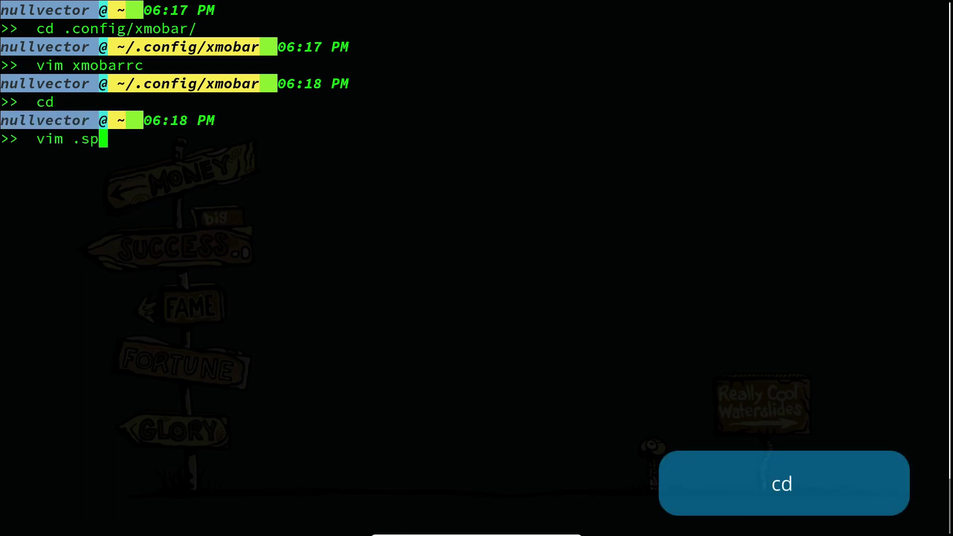
pyautogui.press('Tab')
pyautogui.press('Return')
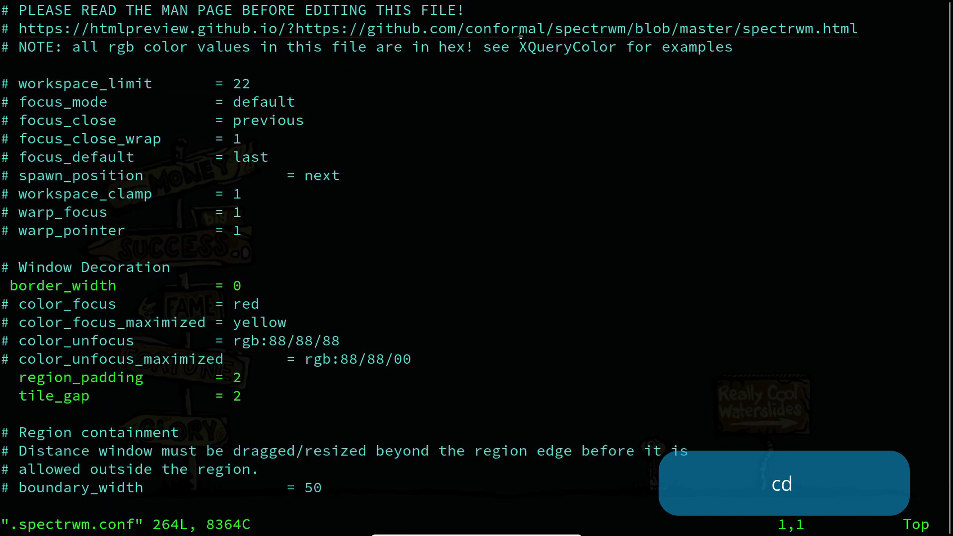
pyautogui.press('j')
pyautogui.press('j')
pyautogui.press('j')
pyautogui.hotkey('ctrl', 'd')
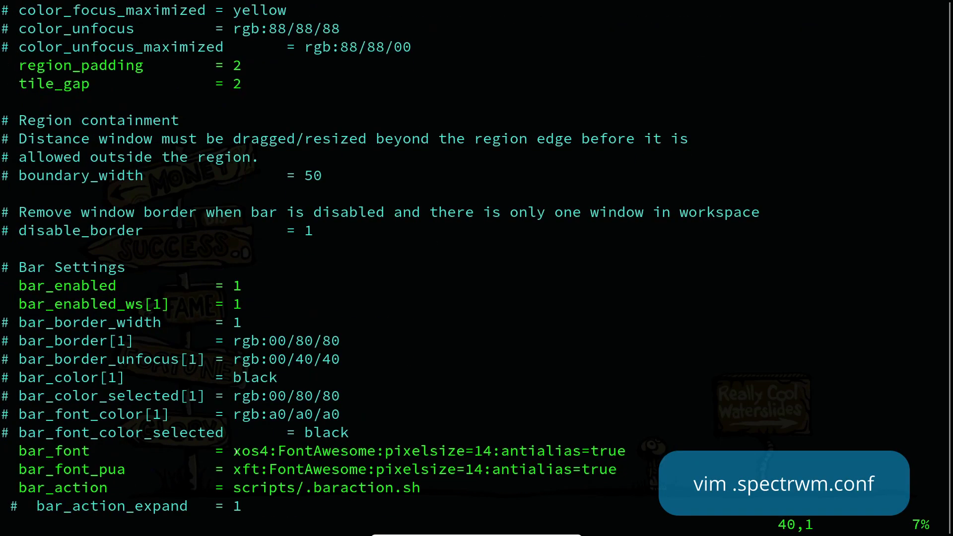
pyautogui.moveTo(233, 451); pyautogui.dragTo(625, 450)
pyautogui.rightClick(614, 445)
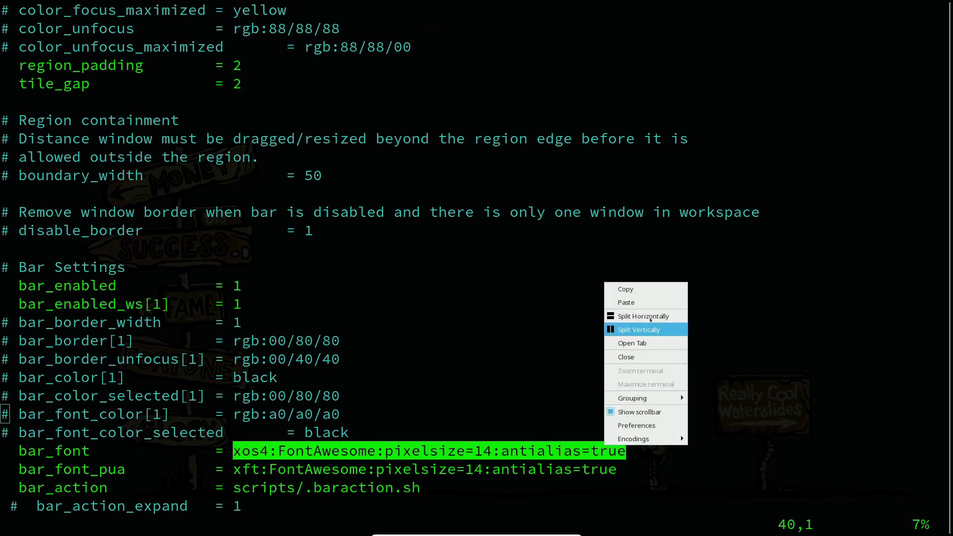
pyautogui.click(625, 289)
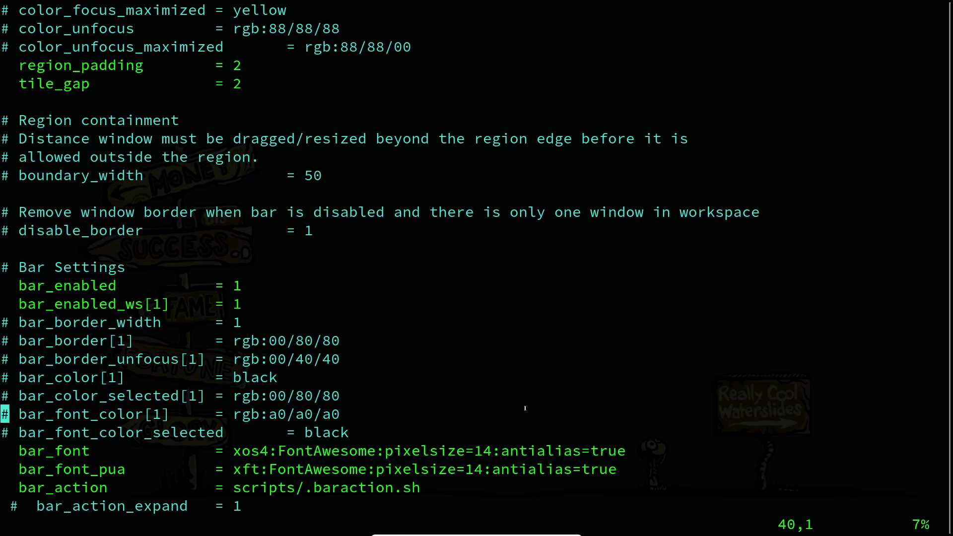
# Quit .spectrwm.conf without saving and change the directory to .config/xmobar/.
pyautogui.write(':')
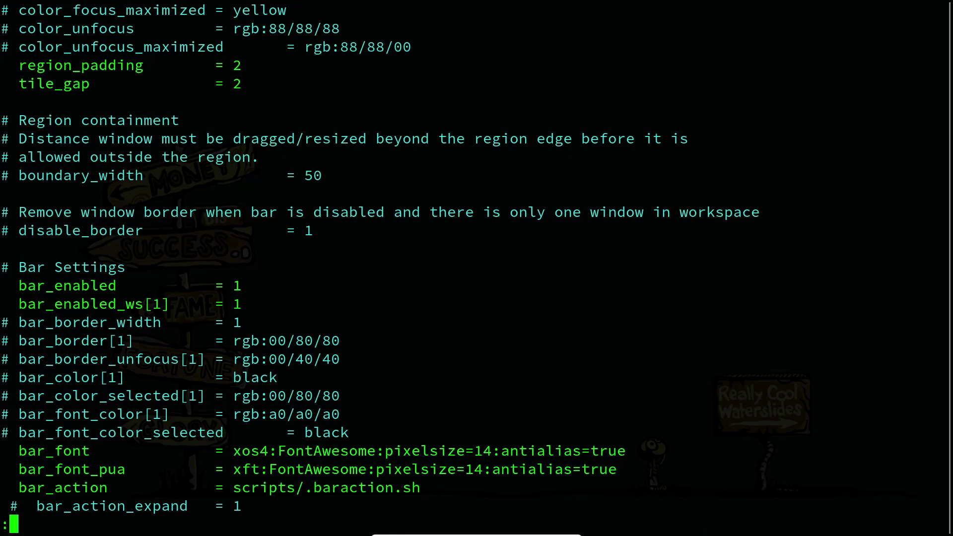
pyautogui.write('q!')
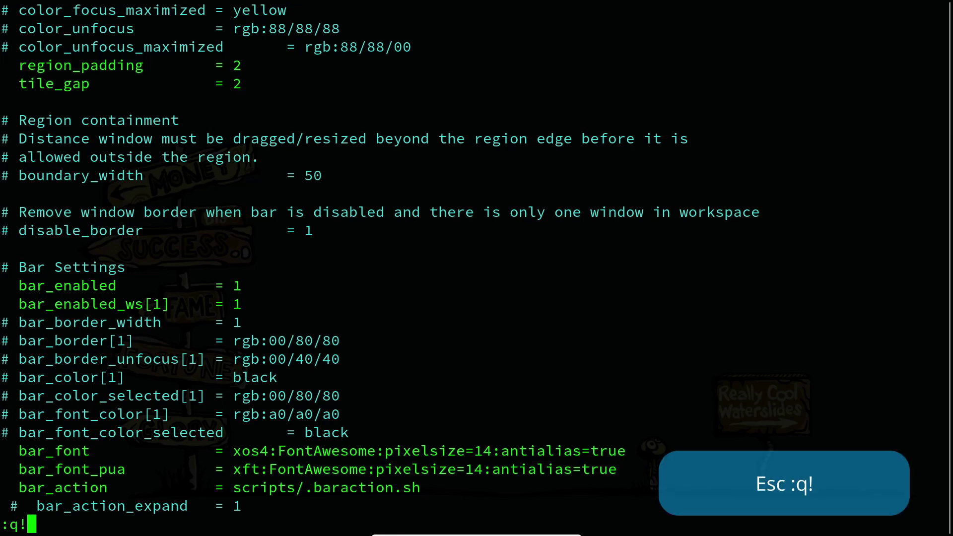
pyautogui.press('Return')
pyautogui.press('Up')
pyautogui.press('Up')
pyautogui.press('Up')
pyautogui.press('Up')
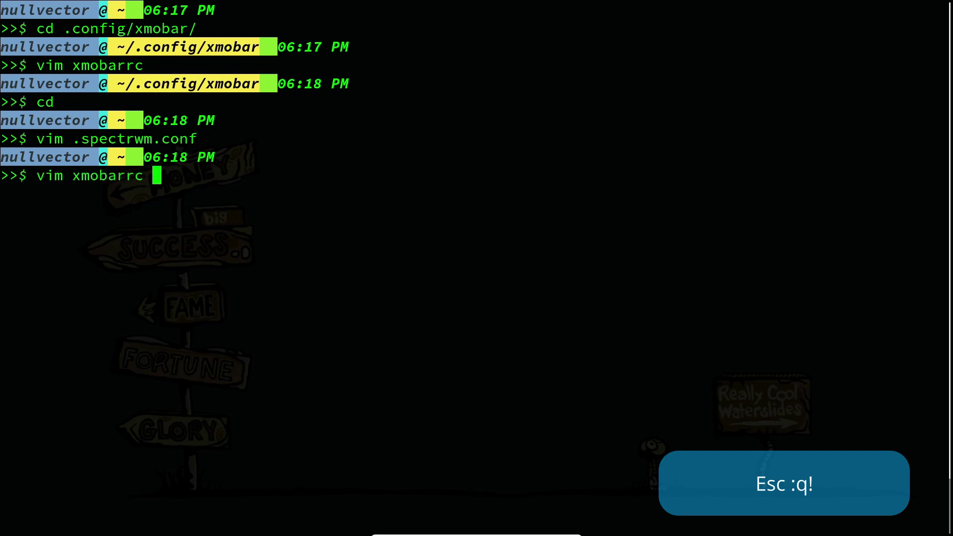
pyautogui.press('Return')
# Reopen xmobarrc in Vim by reusing the earlier command from the shell history.
pyautogui.press('Up')
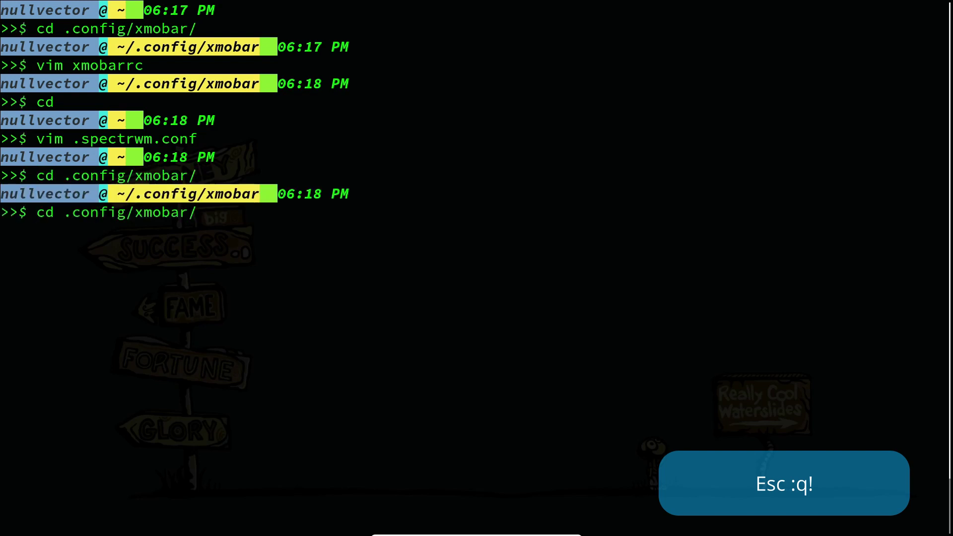
pyautogui.press('Up')
pyautogui.press('Up')
pyautogui.press('Up')
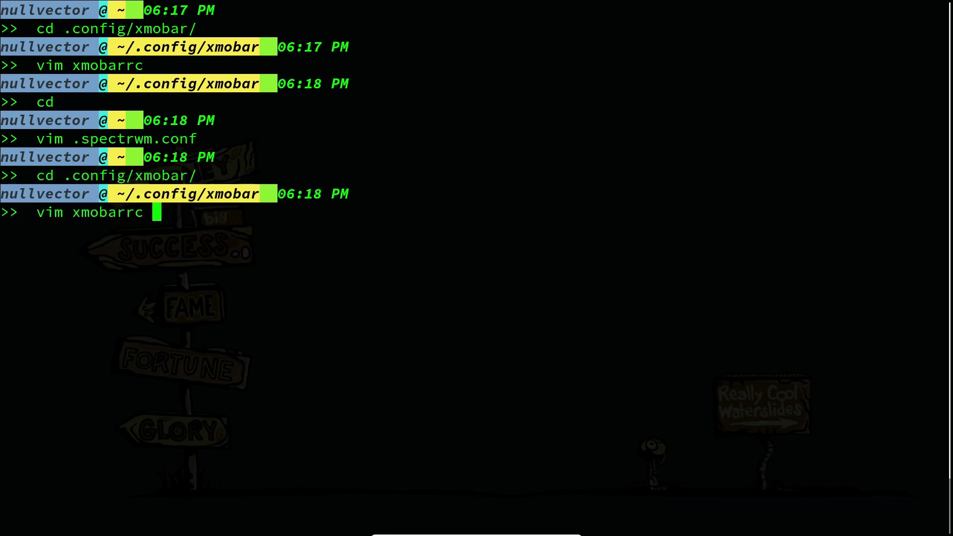
pyautogui.press('Return')
# Replace the font value on the Config line with the copied xos4:FontAwesome:pixelsize=14:antialias=true.
pyautogui.press('l')
pyautogui.press('l')
pyautogui.press('l')
pyautogui.press('l')
pyautogui.press('l')
pyautogui.press('l')
pyautogui.press('l')
pyautogui.press('l')
pyautogui.press('l')
pyautogui.press('l')
pyautogui.press('l')
pyautogui.press('l')
pyautogui.press('l')
pyautogui.press('l')
pyautogui.press('l')
pyautogui.press('l')
pyautogui.press('l')
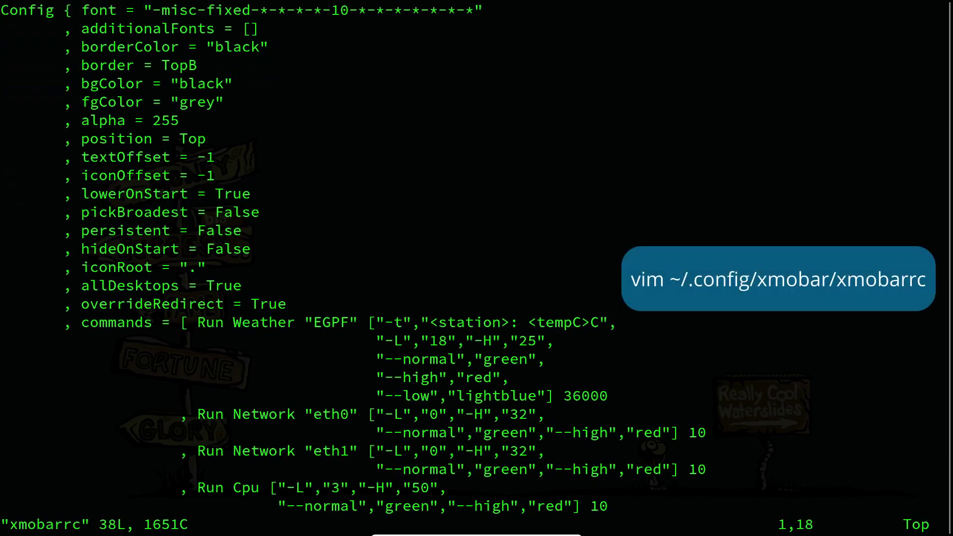
pyautogui.press('i')
pyautogui.press('Delete')
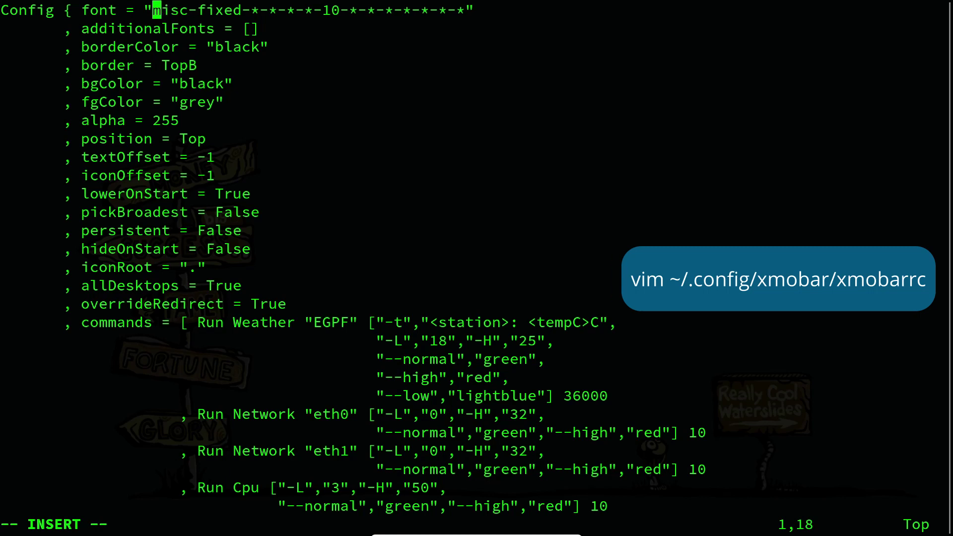
pyautogui.press('Delete')
pyautogui.press('Delete')
pyautogui.press('Delete')
pyautogui.press('Delete')
pyautogui.press('Delete')
pyautogui.press('Delete')
pyautogui.press('Delete')
pyautogui.press('Delete')
pyautogui.press('Delete')
pyautogui.press('Delete')
pyautogui.press('Delete')
pyautogui.press('Delete')
pyautogui.press('Delete')
pyautogui.press('Delete')
pyautogui.press('Delete')
pyautogui.press('Delete')
pyautogui.press('Delete')
pyautogui.press('Delete')
pyautogui.press('Delete')
pyautogui.press('Delete')
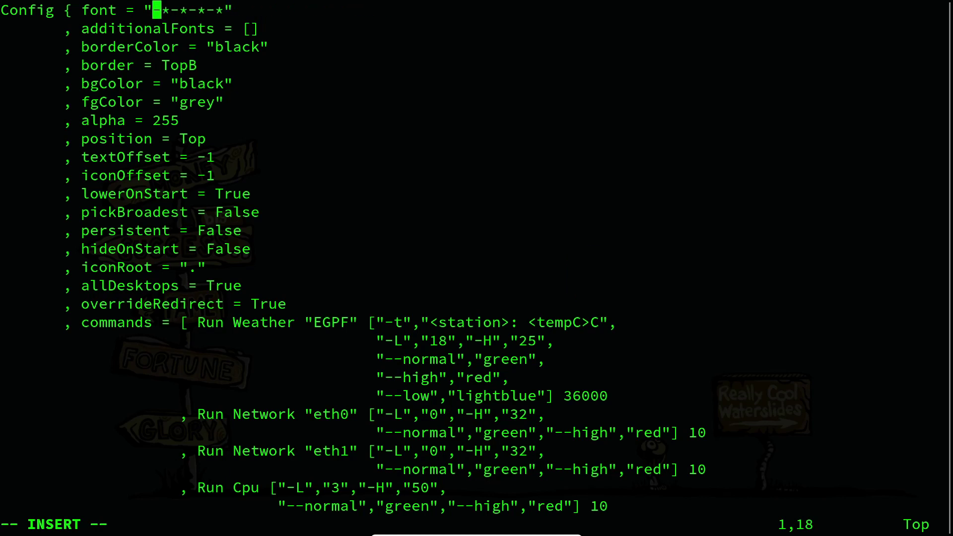
pyautogui.press('Delete')
pyautogui.press('Delete')
pyautogui.press('Delete')
pyautogui.press('Delete')
pyautogui.press('Delete')
pyautogui.hotkey('ctrl', 'shift', 'v')
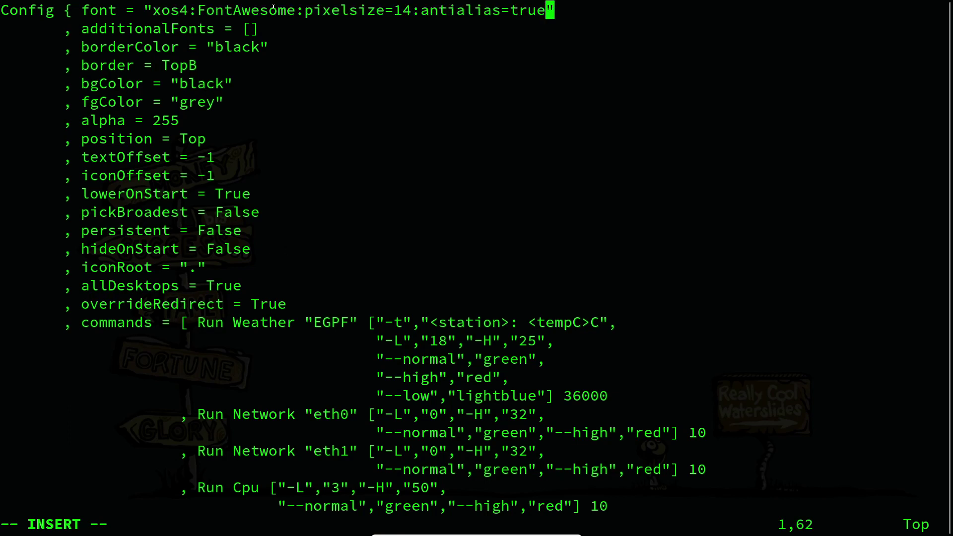
# Examine the new font string and the remaining xmobarrc settings, including the commands list, sepChar, alignSep and template.
pyautogui.moveTo(198, 10); pyautogui.dragTo(419, 10)
pyautogui.click(420, 10)
pyautogui.press('Down')
pyautogui.press('Down')
pyautogui.press('Down')
pyautogui.press('Down')
pyautogui.press('Down')
pyautogui.press('Down')
pyautogui.press('Down')
pyautogui.press('Down')
pyautogui.press('Down')
pyautogui.press('Down')
pyautogui.press('Down')
pyautogui.press('Down')
pyautogui.press('Down')
pyautogui.press('Down')
pyautogui.press('Down')
pyautogui.press('Down')
pyautogui.press('Down')
pyautogui.press('Down')
pyautogui.press('Down')
pyautogui.press('Down')
pyautogui.press('Down')
pyautogui.press('Down')
pyautogui.press('Down')
pyautogui.press('Down')
pyautogui.press('Down')
pyautogui.press('Down')
pyautogui.press('Down')
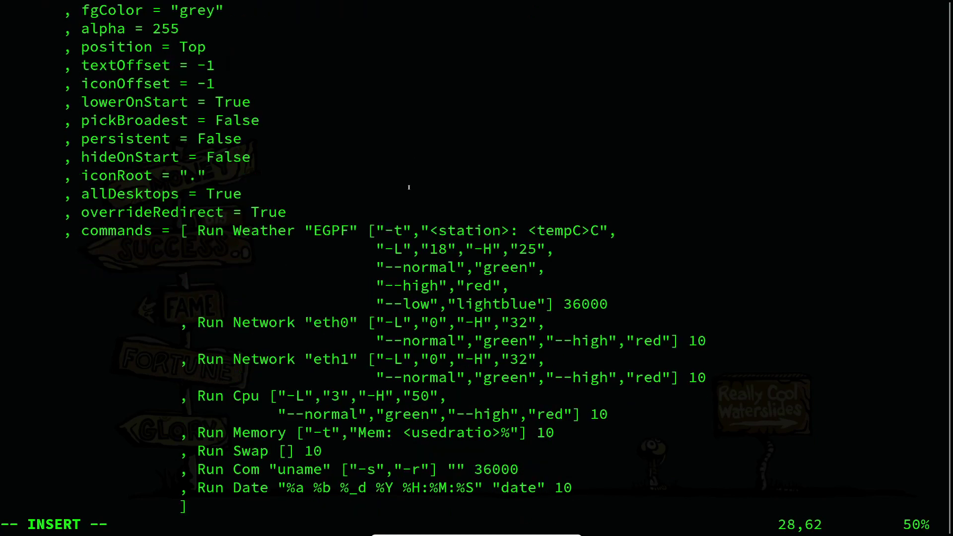
pyautogui.press('Down')
pyautogui.press('Down')
pyautogui.press('Down')
pyautogui.press('Down')
pyautogui.press('Down')
pyautogui.press('Down')
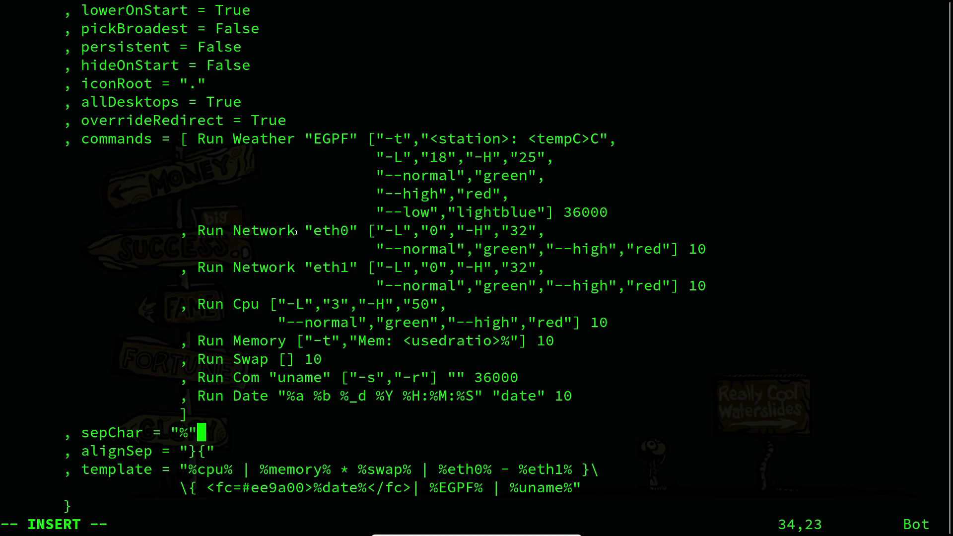
# Quit xmobarrc without saving the edits and change back to the home directory.
pyautogui.press('Escape')
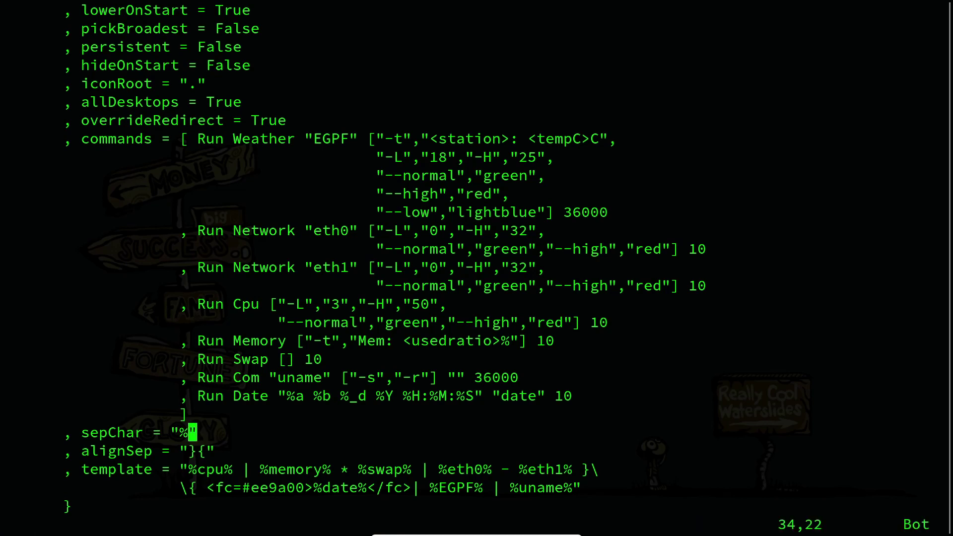
pyautogui.write(':q!')
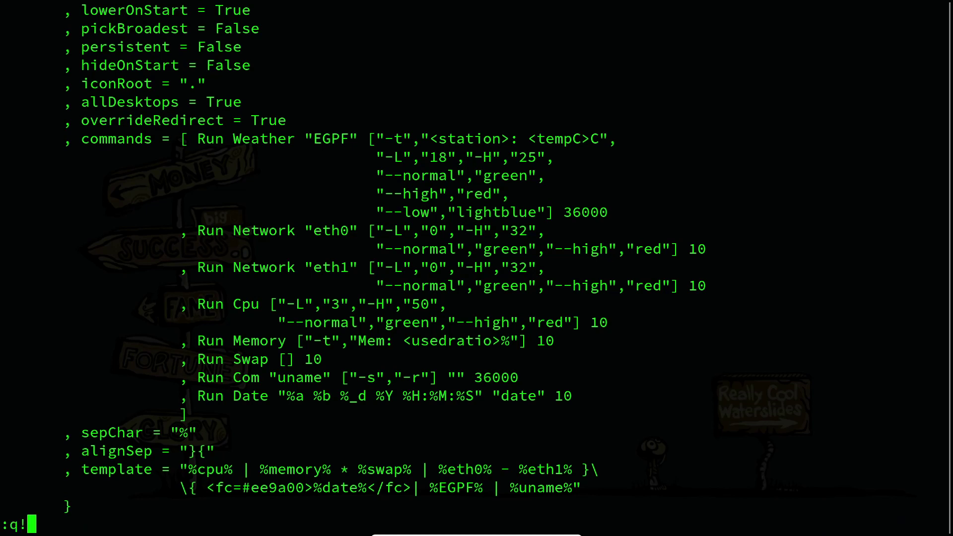
pyautogui.press('Return')
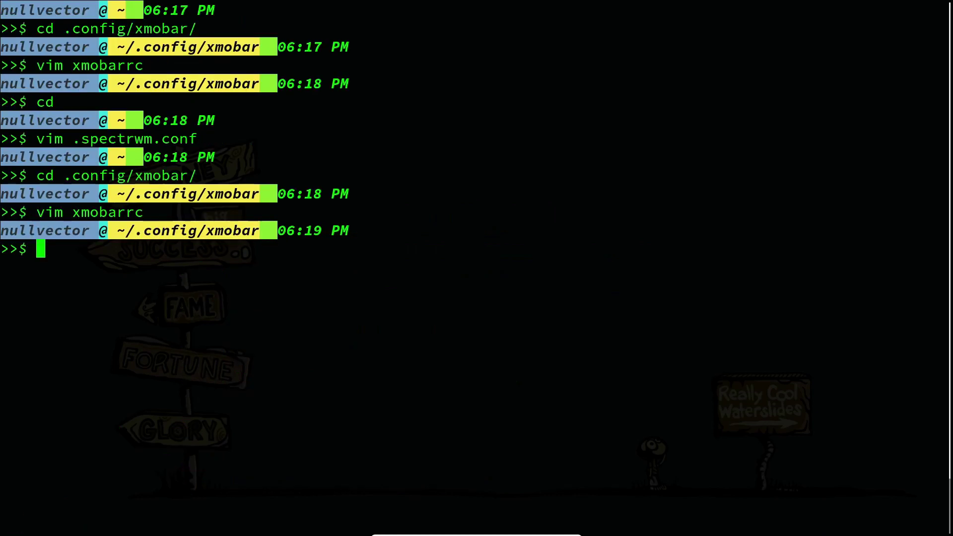
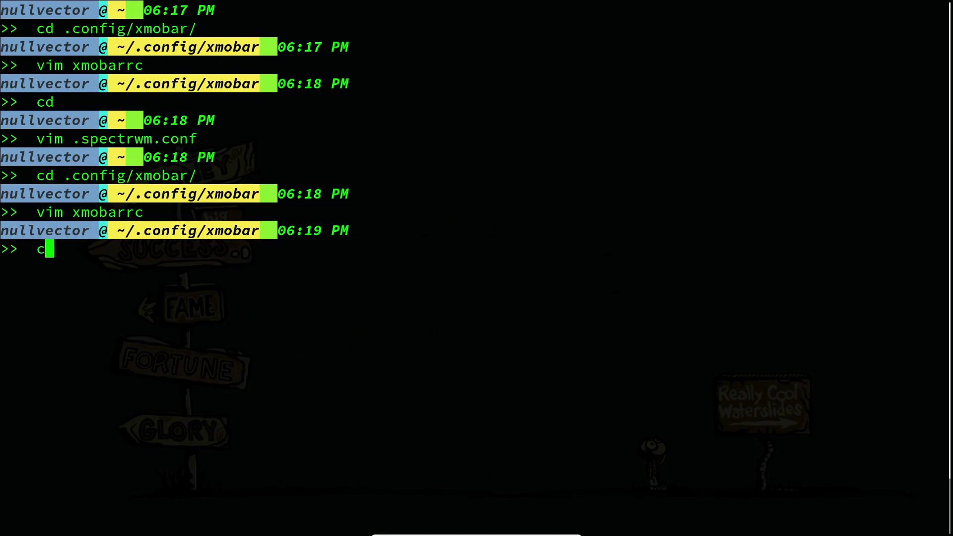
pyautogui.press('Return')
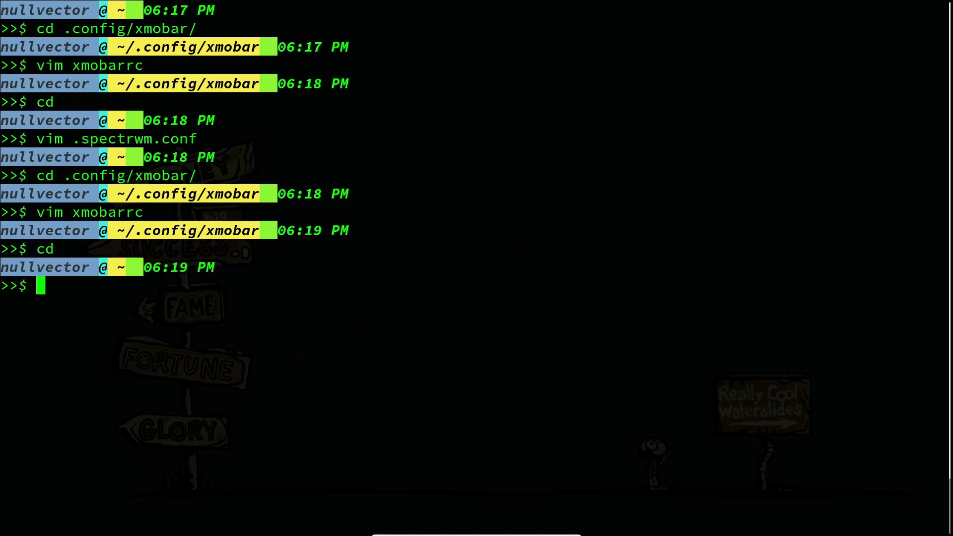
# Clear the terminal and enter the command cd .xmonad/xmonad.hs at the prompt without running it.
pyautogui.hotkey('ctrl', 'l')
pyautogui.write('cd /')
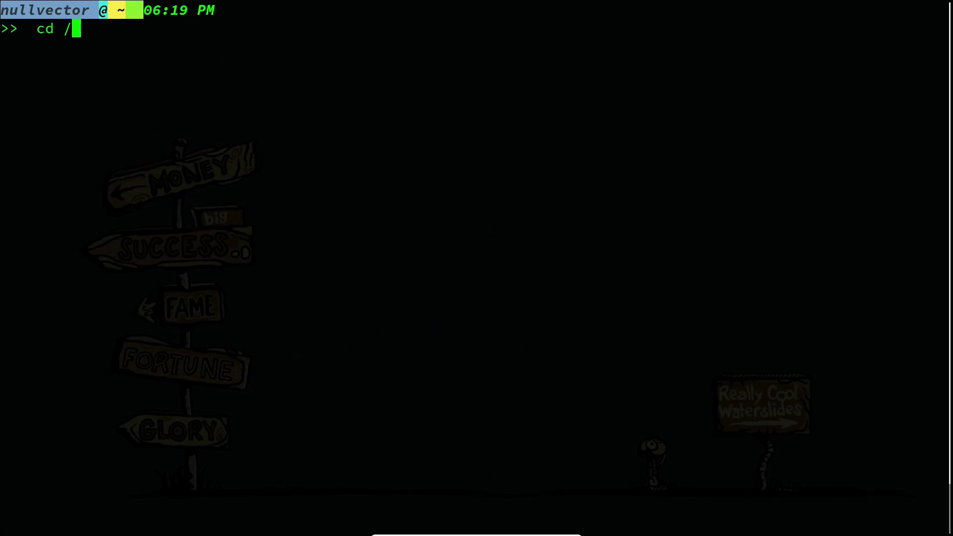
pyautogui.press('BackSpace')
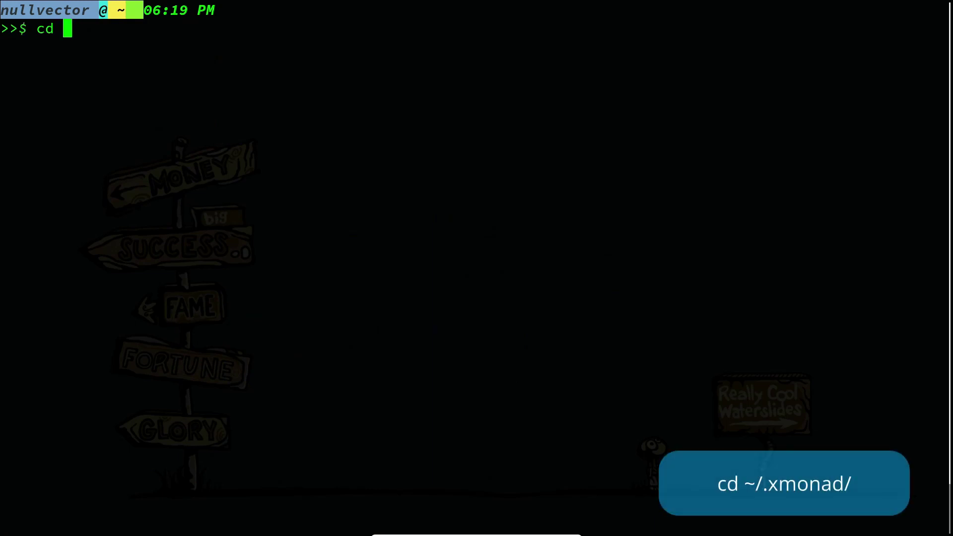
pyautogui.write('xmo')
pyautogui.press('BackSpace')
pyautogui.press('BackSpace')
pyautogui.press('BackSpace')
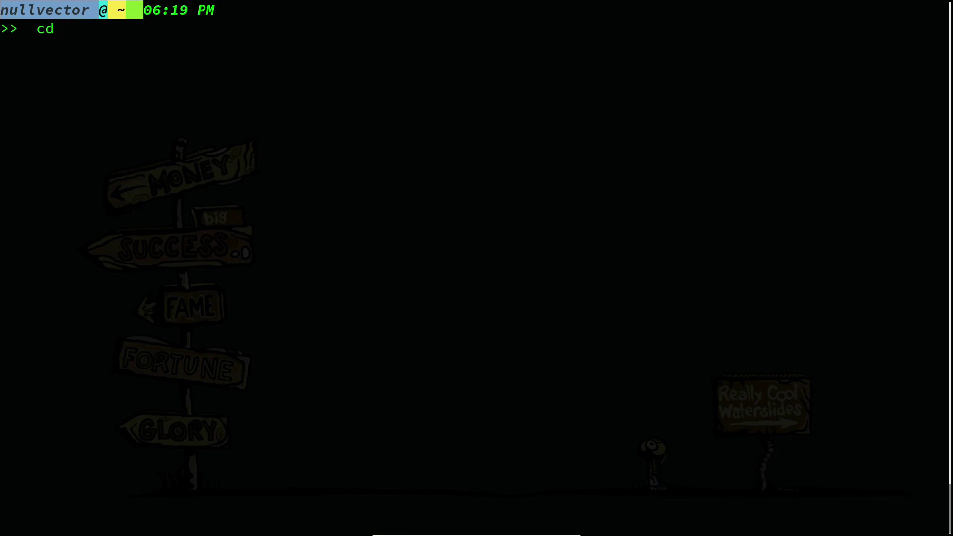
pyautogui.write('.xm')
pyautogui.press('Tab')
pyautogui.write('xmo')
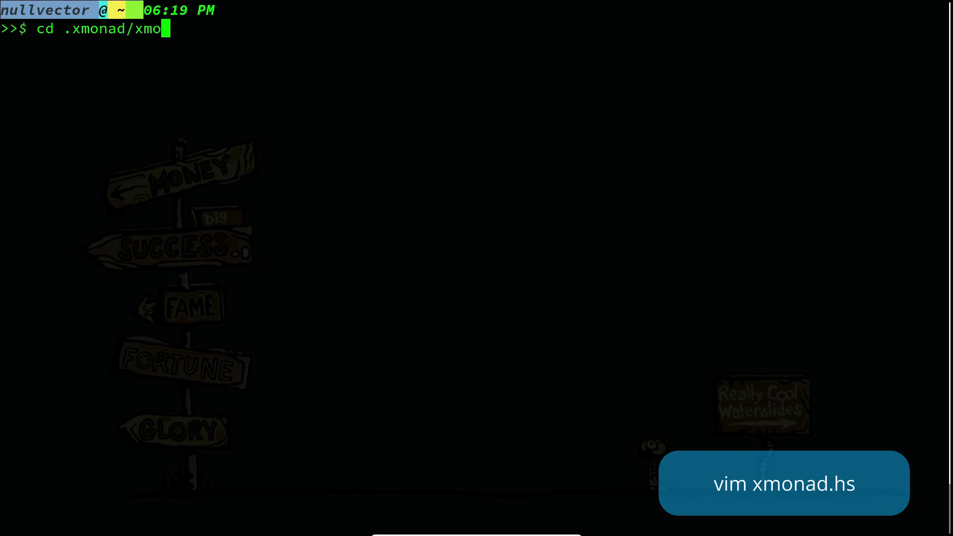
pyautogui.write('nad')
pyautogui.write('.hs')
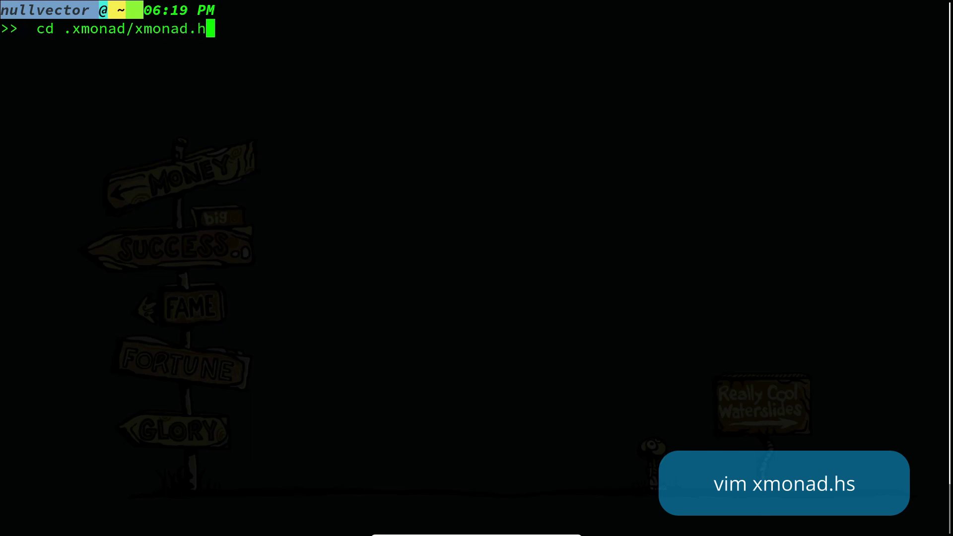
pyautogui.press('BackSpace')
pyautogui.write('s')
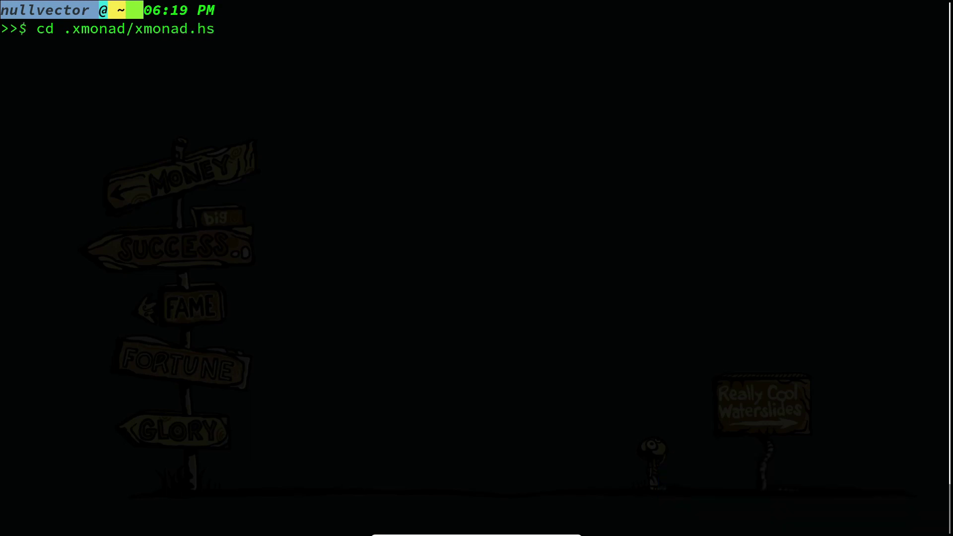
# Replace cd with vim in the entered command and run it to open .xmonad/xmonad.hs.
pyautogui.press('Left')
pyautogui.press('Left')
pyautogui.press('Left')
pyautogui.press('Left')
pyautogui.press('Left')
pyautogui.press('Left')
pyautogui.press('Left')
pyautogui.press('Left')
pyautogui.press('Left')
pyautogui.press('Left')
pyautogui.press('Left')
pyautogui.press('Left')
pyautogui.press('Left')
pyautogui.press('Left')
pyautogui.press('Left')
pyautogui.press('Left')
pyautogui.press('Left')
pyautogui.press('Left')
pyautogui.press('Left')
pyautogui.press('Right')
pyautogui.press('BackSpace')
pyautogui.press('BackSpace')
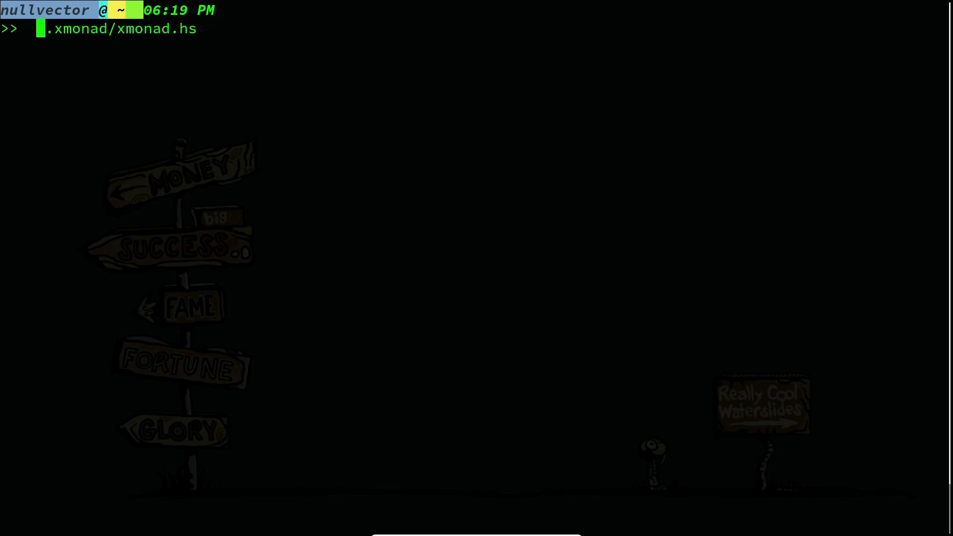
pyautogui.write('vim')
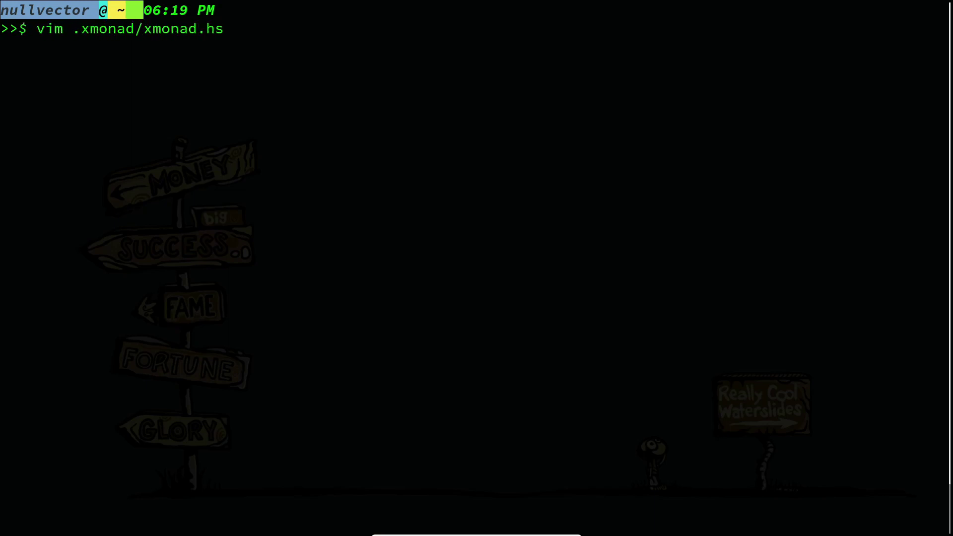
pyautogui.press('Return')
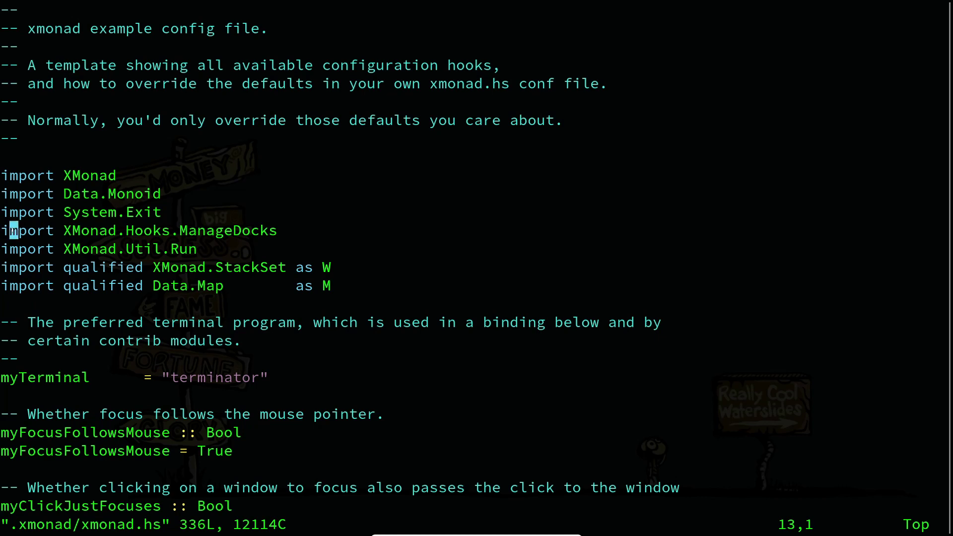
# Examine the XMonad.Hooks.ManageDocks and XMonad.Util.Run import lines near the start of xmonad.hs.
pyautogui.moveTo(10, 231); pyautogui.dragTo(52, 228)
pyautogui.click(181, 227)
pyautogui.moveTo(280, 224); pyautogui.dragTo(10, 231)
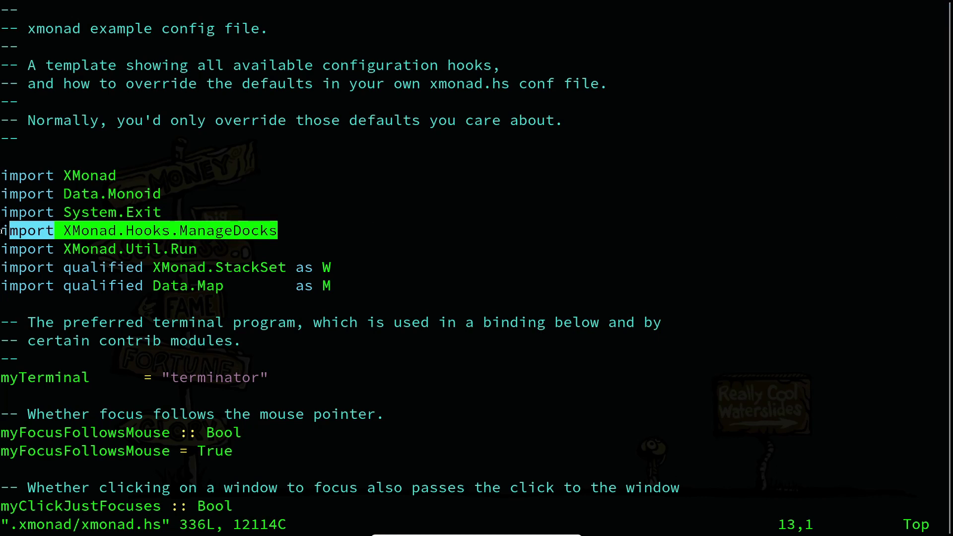
pyautogui.moveTo(3, 231); pyautogui.dragTo(109, 232)
pyautogui.click(304, 232)
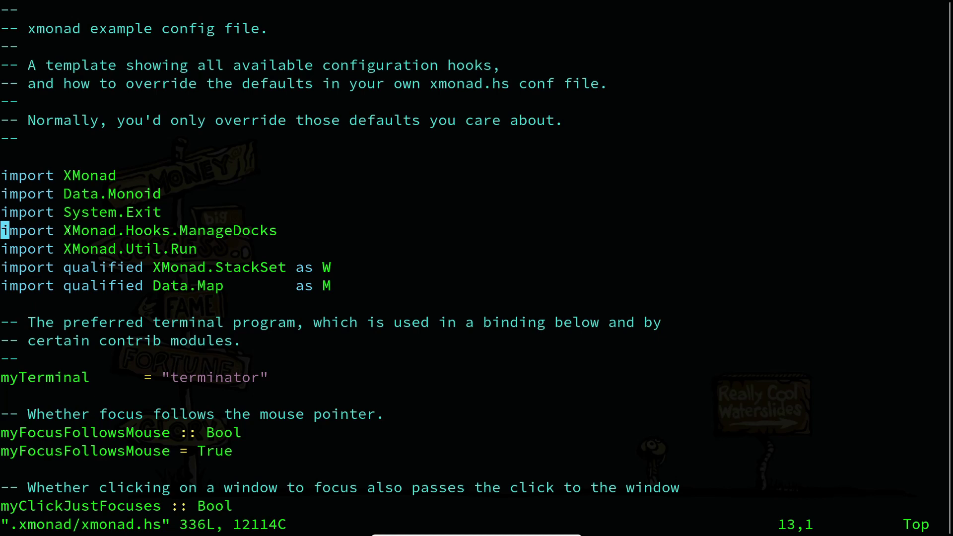
pyautogui.moveTo(59, 232); pyautogui.dragTo(73, 232)
pyautogui.click(75, 228)
pyautogui.moveTo(122, 231); pyautogui.dragTo(56, 248)
pyautogui.click(166, 232)
pyautogui.click(173, 248)
# Look through the basic settings of xmonad.hs, from myTerminal and myBorderWidth to myModMask, myWorkspaces and the border colors.
pyautogui.press('j')
pyautogui.press('j')
pyautogui.press('j')
pyautogui.press('j')
pyautogui.press('j')
pyautogui.press('j')
pyautogui.press('j')
pyautogui.press('j')
pyautogui.press('j')
pyautogui.press('j')
pyautogui.press('j')
pyautogui.press('j')
pyautogui.press('j')
pyautogui.press('j')
pyautogui.press('j')
pyautogui.press('j')
pyautogui.press('j')
pyautogui.press('j')
pyautogui.press('j')
pyautogui.press('j')
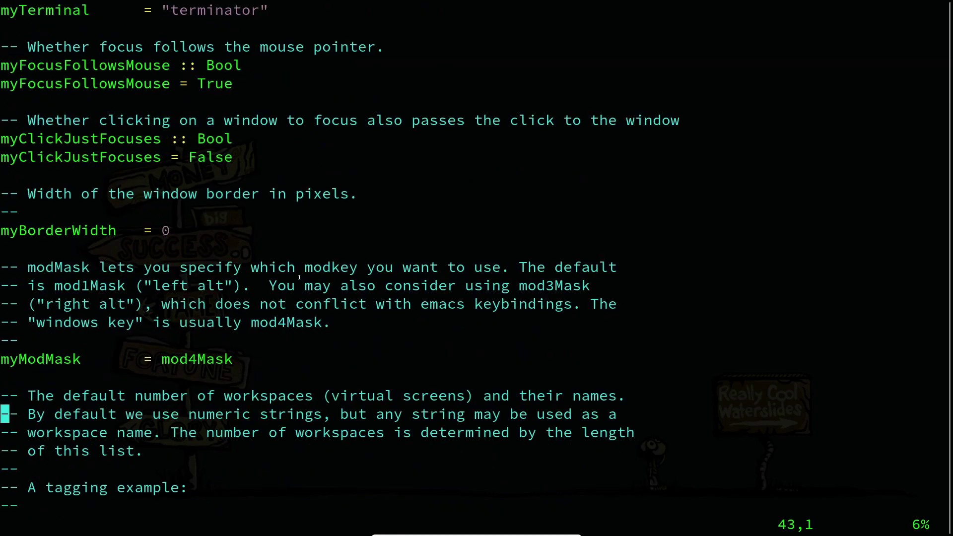
pyautogui.press('j')
pyautogui.press('j')
pyautogui.press('j')
pyautogui.press('j')
pyautogui.press('j')
pyautogui.press('j')
pyautogui.press('j')
pyautogui.press('j')
pyautogui.press('j')
pyautogui.press('j')
pyautogui.press('j')
pyautogui.press('j')
pyautogui.press('j')
pyautogui.press('j')
pyautogui.press('j')
pyautogui.press('j')
pyautogui.press('j')
pyautogui.press('j')
pyautogui.press('j')
pyautogui.press('j')
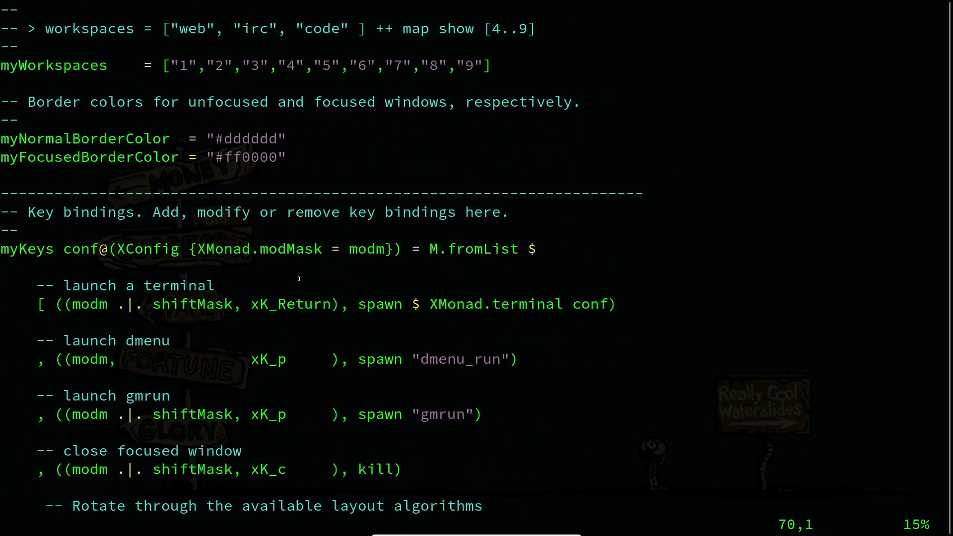
# Look through the key bindings in myKeys, down to the quit, restart and workspace-switching bindings.
pyautogui.press('j')
pyautogui.press('j')
pyautogui.press('j')
pyautogui.press('j')
pyautogui.press('j')
pyautogui.press('j')
pyautogui.press('j')
pyautogui.press('j')
pyautogui.press('j')
pyautogui.press('j')
pyautogui.press('j')
pyautogui.press('j')
pyautogui.press('j')
pyautogui.press('j')
pyautogui.press('j')
pyautogui.press('j')
pyautogui.press('j')
pyautogui.press('j')
pyautogui.press('j')
pyautogui.press('j')
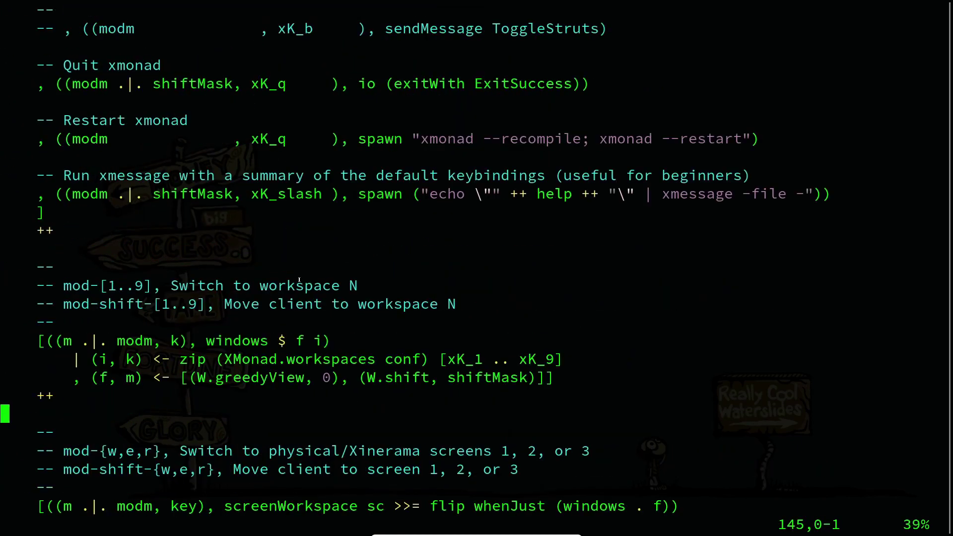
# Go past the mouse bindings to the Layouts section and examine the avoidStruts call in the myLayout definition.
pyautogui.press('j')
pyautogui.press('j')
pyautogui.press('j')
pyautogui.press('j')
pyautogui.press('j')
pyautogui.press('j')
pyautogui.press('j')
pyautogui.press('j')
pyautogui.press('j')
pyautogui.press('j')
pyautogui.press('j')
pyautogui.press('j')
pyautogui.press('j')
pyautogui.press('j')
pyautogui.press('j')
pyautogui.press('j')
pyautogui.press('j')
pyautogui.press('j')
pyautogui.press('j')
pyautogui.press('j')
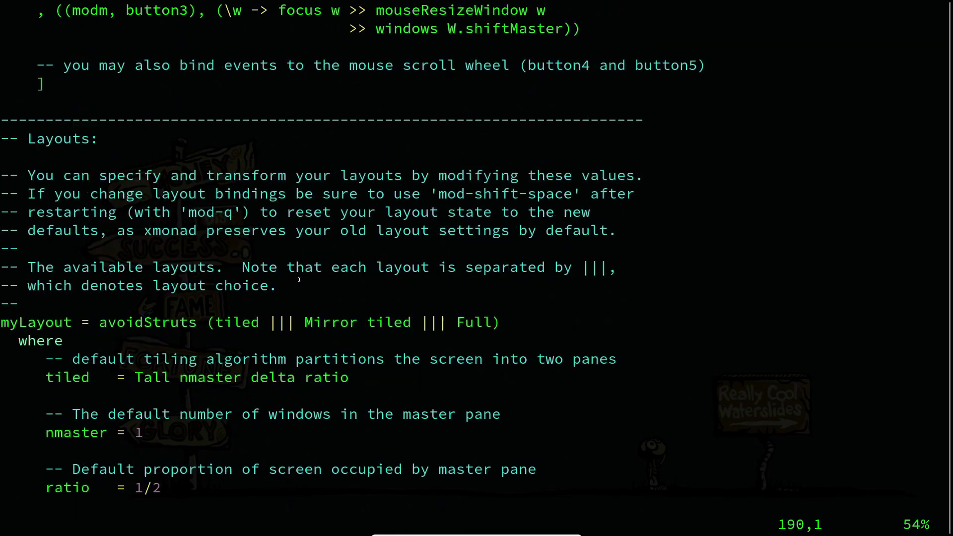
# Look through the window rules and the myEventHook and myLogHook definitions below the layout section.
pyautogui.press('j')
pyautogui.press('j')
pyautogui.press('j')
pyautogui.press('j')
pyautogui.press('j')
pyautogui.press('j')
pyautogui.press('j')
pyautogui.press('j')
pyautogui.press('j')
pyautogui.press('j')
pyautogui.press('j')
pyautogui.press('j')
pyautogui.press('j')
pyautogui.press('j')
pyautogui.press('j')
pyautogui.press('j')
pyautogui.press('j')
pyautogui.press('j')
pyautogui.press('j')
pyautogui.press('j')
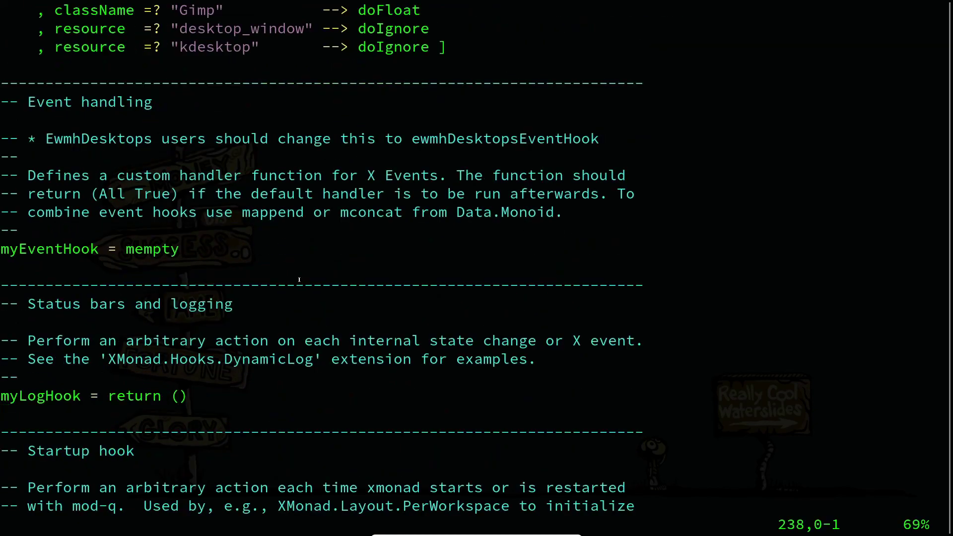
# Examine the main block after the startup hook, with its spawnPipe line launching xmobar and the docks defaults line.
pyautogui.press('j')
pyautogui.press('j')
pyautogui.press('j')
pyautogui.press('j')
pyautogui.press('j')
pyautogui.press('j')
pyautogui.press('j')
pyautogui.press('j')
pyautogui.press('j')
pyautogui.press('j')
pyautogui.press('j')
pyautogui.press('j')
pyautogui.press('j')
pyautogui.press('j')
pyautogui.press('j')
pyautogui.press('j')
pyautogui.press('j')
pyautogui.press('j')
pyautogui.press('j')
pyautogui.press('j')
pyautogui.press('j')
pyautogui.press('j')
pyautogui.press('j')
pyautogui.press('j')
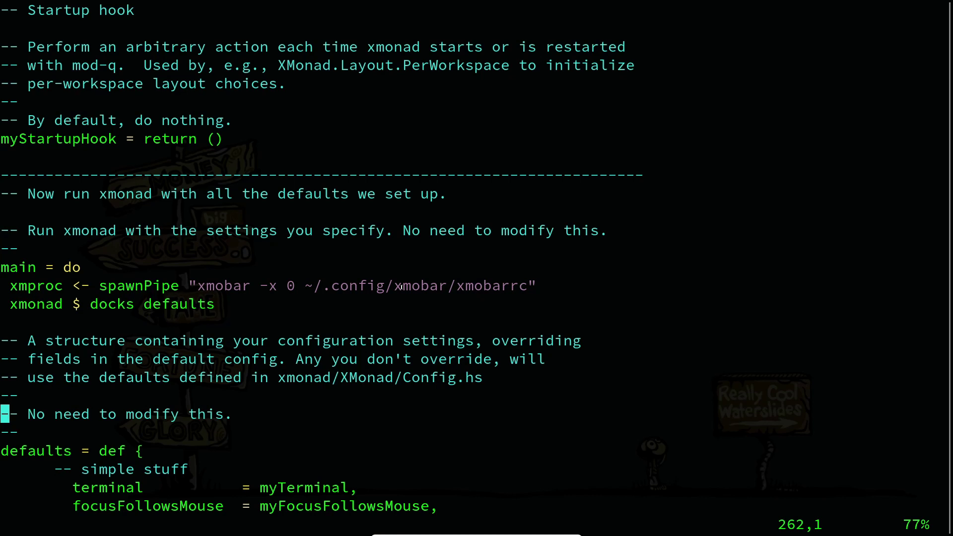
# Review the defaults structure, including its key bindings, layoutHook, manageHook and the other hook assignments.
pyautogui.press('j')
pyautogui.press('j')
pyautogui.press('j')
pyautogui.press('j')
pyautogui.press('j')
pyautogui.press('j')
pyautogui.press('j')
pyautogui.press('j')
pyautogui.press('j')
pyautogui.press('j')
pyautogui.press('j')
pyautogui.press('j')
pyautogui.press('j')
pyautogui.press('j')
pyautogui.press('j')
pyautogui.press('j')
pyautogui.press('j')
pyautogui.press('j')
pyautogui.press('j')
pyautogui.press('j')
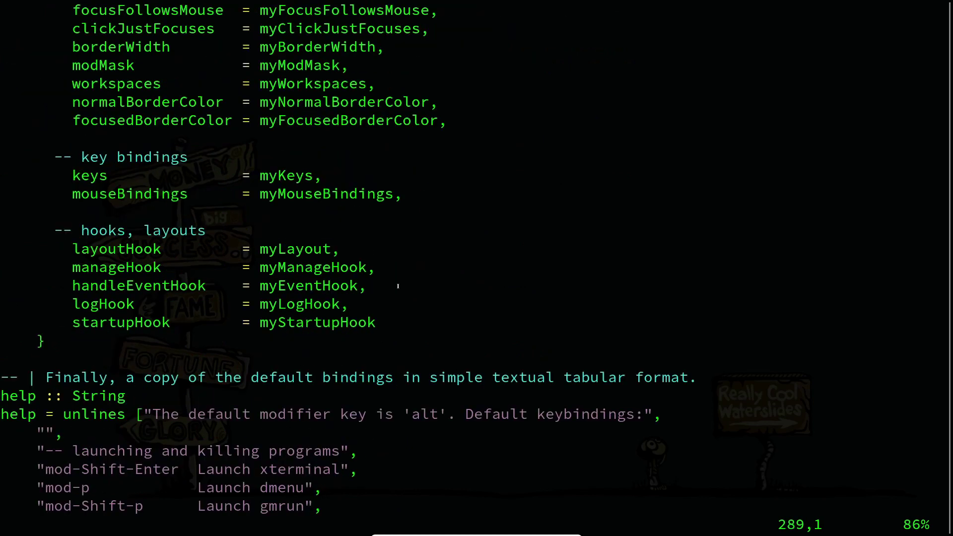
# Look through the help text listing the default key bindings down to the end of xmonad.hs.
pyautogui.press('j')
pyautogui.press('j')
pyautogui.press('j')
pyautogui.press('j')
pyautogui.press('j')
pyautogui.press('j')
pyautogui.press('j')
pyautogui.press('j')
pyautogui.press('j')
pyautogui.press('j')
pyautogui.press('j')
pyautogui.press('j')
pyautogui.press('j')
pyautogui.press('j')
pyautogui.press('j')
pyautogui.press('j')
pyautogui.press('j')
pyautogui.press('j')
pyautogui.press('j')
pyautogui.press('j')
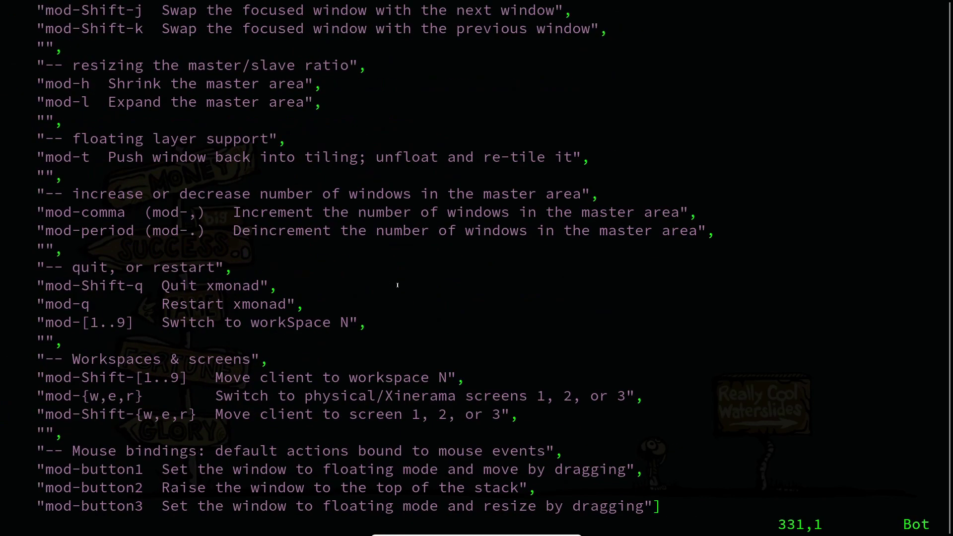
# Return to the main block and re-examine the spawnPipe line launching xmobar and the docks defaults line.
pyautogui.press('k')
pyautogui.press('k')
pyautogui.press('k')
pyautogui.press('k')
pyautogui.press('k')
pyautogui.press('k')
pyautogui.press('k')
pyautogui.press('k')
pyautogui.press('k')
pyautogui.press('k')
pyautogui.press('k')
pyautogui.press('k')
pyautogui.press('k')
pyautogui.press('k')
pyautogui.press('k')
pyautogui.press('k')
pyautogui.press('k')
pyautogui.press('k')
pyautogui.press('k')
pyautogui.press('k')
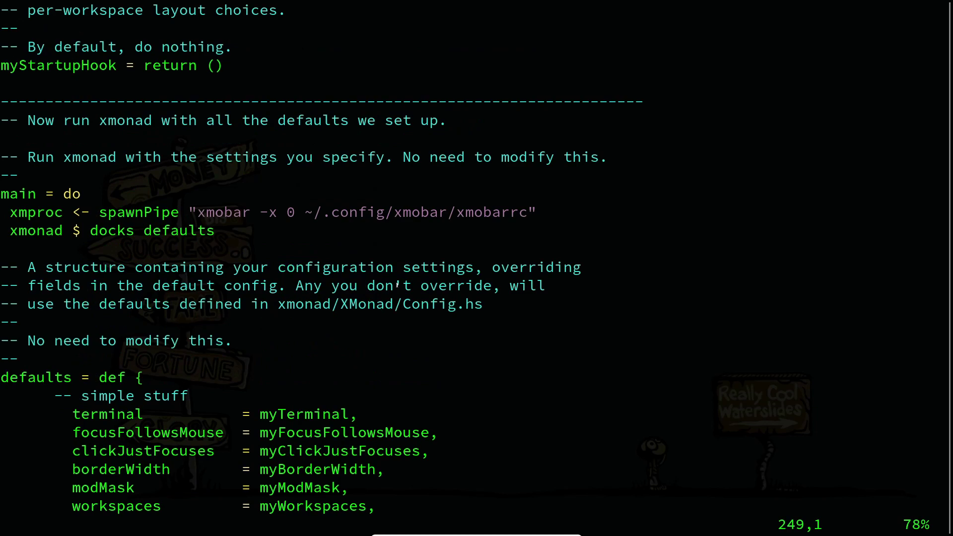
# Go back up past the startup, log and event hooks to the myLayout definition in the Layouts section.
pyautogui.press('k')
pyautogui.press('k')
pyautogui.press('k')
pyautogui.press('k')
pyautogui.press('k')
pyautogui.press('k')
pyautogui.press('k')
pyautogui.press('k')
pyautogui.press('k')
pyautogui.press('k')
pyautogui.press('k')
pyautogui.press('k')
pyautogui.press('k')
pyautogui.press('k')
pyautogui.press('k')
pyautogui.press('k')
pyautogui.press('k')
pyautogui.press('k')
pyautogui.press('k')
pyautogui.press('k')
pyautogui.press('k')
pyautogui.press('k')
pyautogui.press('k')
pyautogui.press('k')
pyautogui.press('k')
pyautogui.press('k')
pyautogui.press('k')
pyautogui.press('k')
pyautogui.press('k')
pyautogui.press('k')
pyautogui.press('k')
pyautogui.press('k')
pyautogui.press('k')
pyautogui.press('k')
pyautogui.press('k')
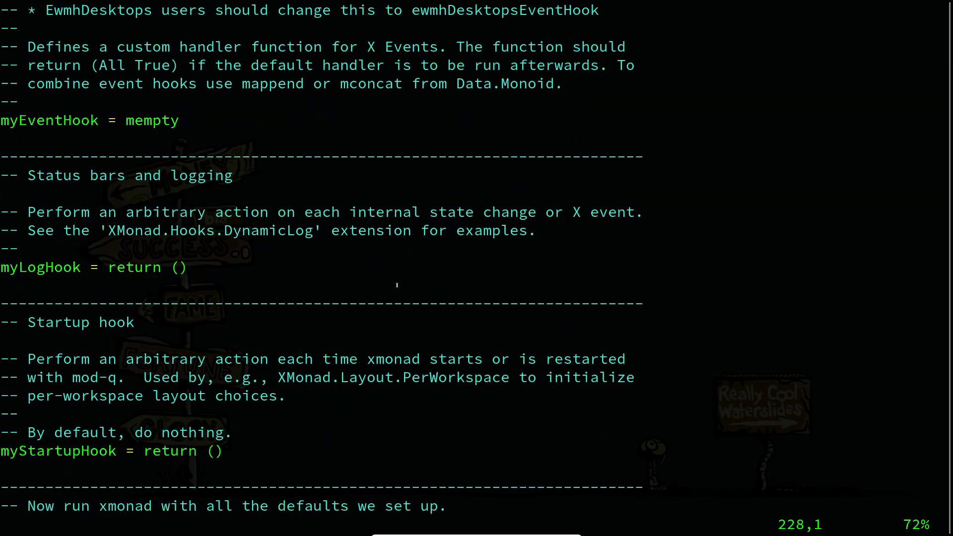
pyautogui.press('k')
pyautogui.press('k')
pyautogui.press('k')
pyautogui.press('k')
pyautogui.press('k')
pyautogui.press('k')
pyautogui.press('k')
pyautogui.press('k')
pyautogui.press('k')
pyautogui.press('k')
pyautogui.press('k')
pyautogui.press('k')
pyautogui.press('k')
pyautogui.press('k')
pyautogui.press('k')
pyautogui.press('k')
pyautogui.press('k')
pyautogui.press('k')
pyautogui.press('k')
pyautogui.press('k')
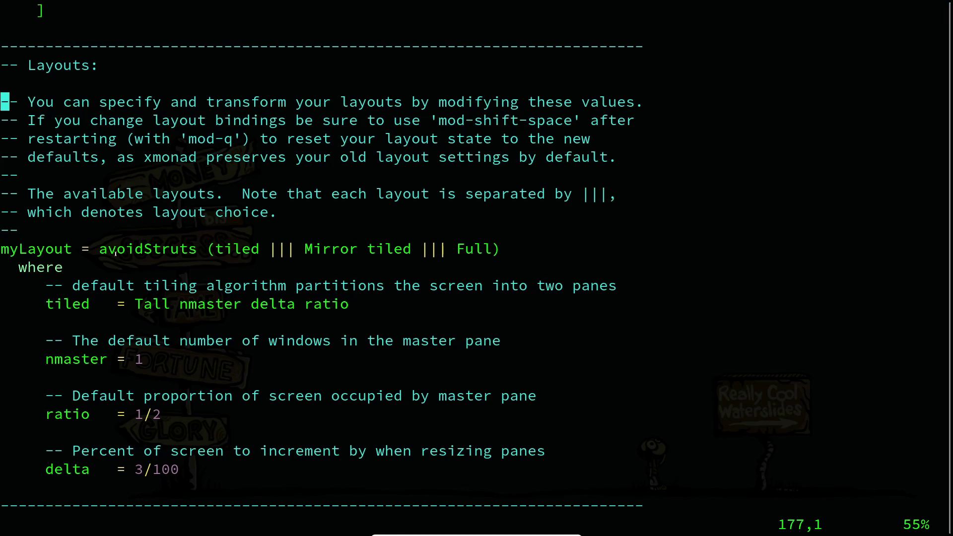
# Highlight avoidStruts and the parenthesised tiled, Mirror tiled and Full layouts in the myLayout line to examine how they are wrapped.
pyautogui.moveTo(1, 248); pyautogui.dragTo(94, 247)
pyautogui.click(219, 240)
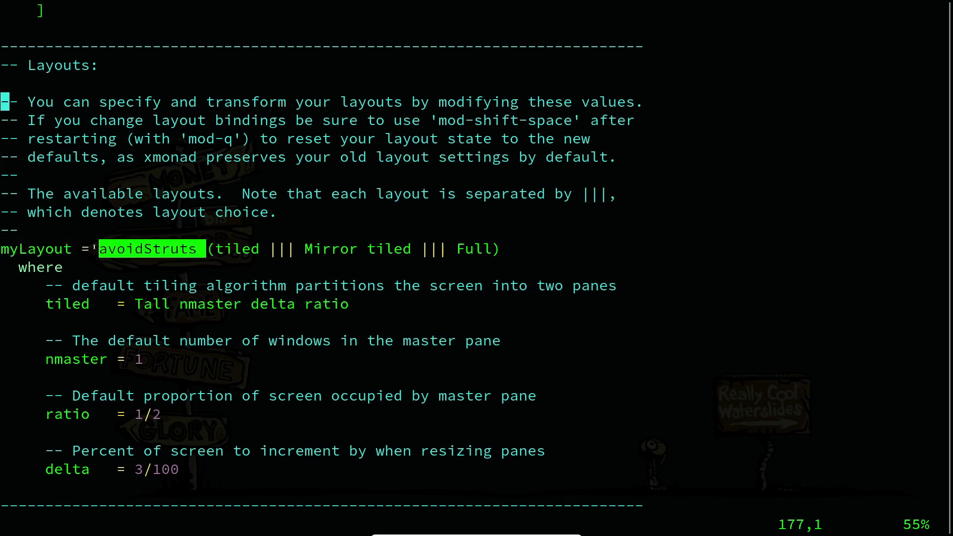
pyautogui.click(213, 233)
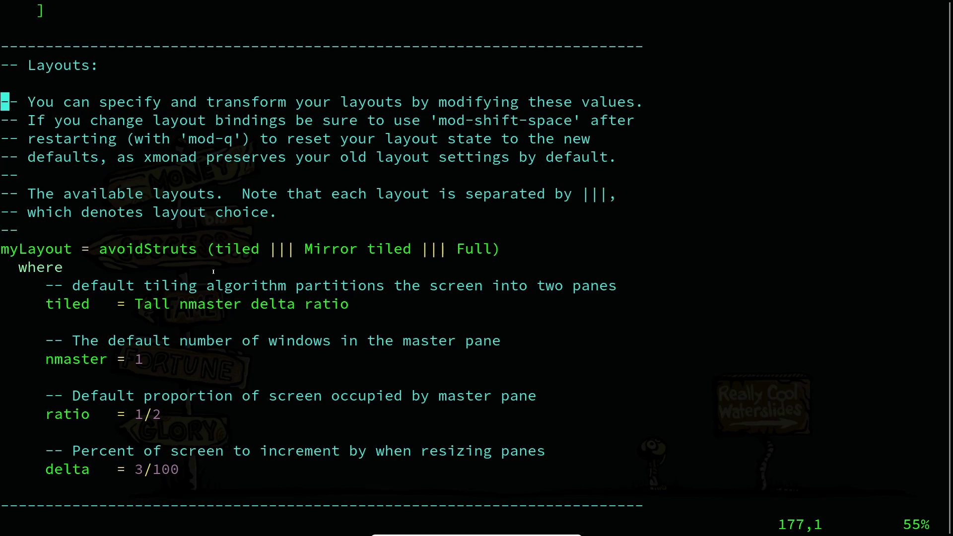
pyautogui.moveTo(214, 248)
pyautogui.mouseDown()
pyautogui.moveTo(490, 247)
pyautogui.moveTo(212, 247)
pyautogui.mouseUp()
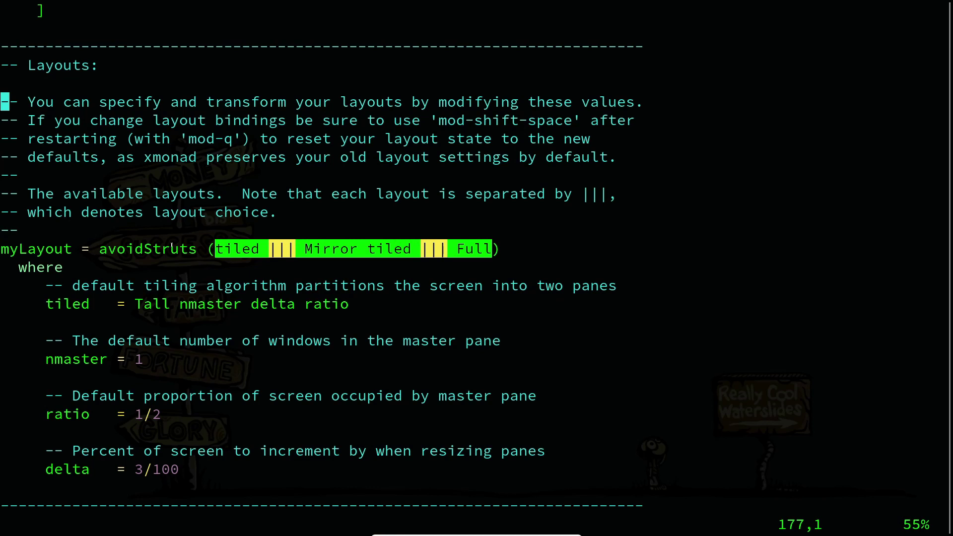
pyautogui.click(16, 247)
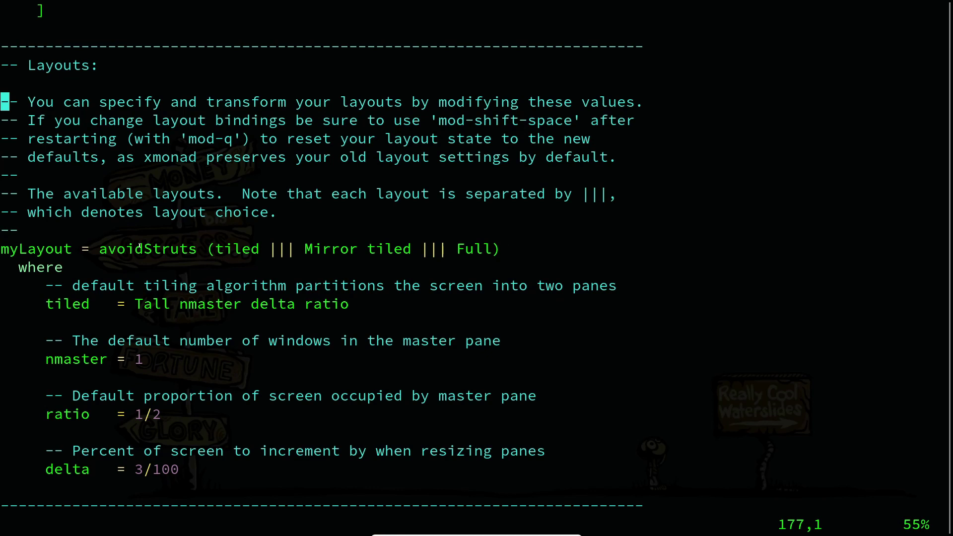
pyautogui.moveTo(147, 248); pyautogui.dragTo(139, 249)
pyautogui.click(153, 258)
# Save xmonad.hs and quit vim.
pyautogui.scroll(11, 325, 287)
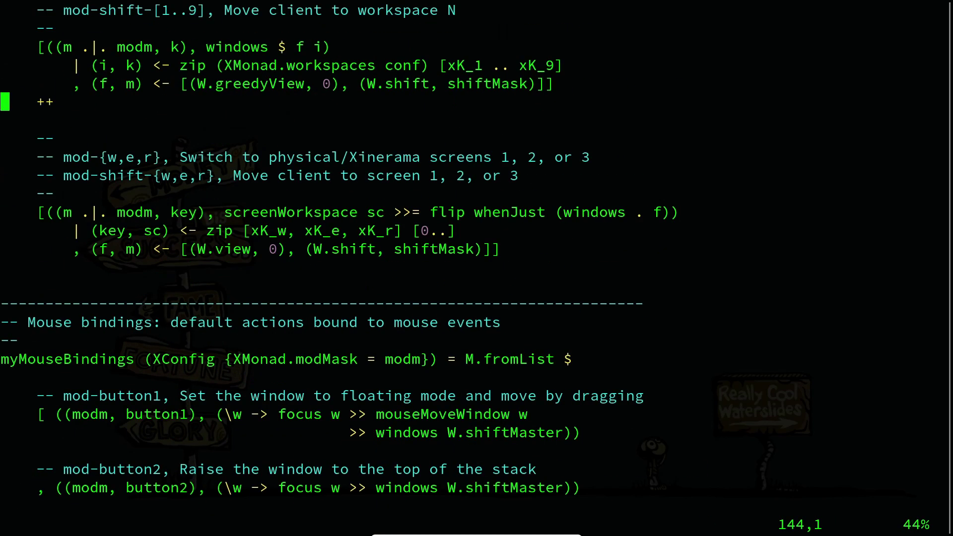
pyautogui.write(':wq')
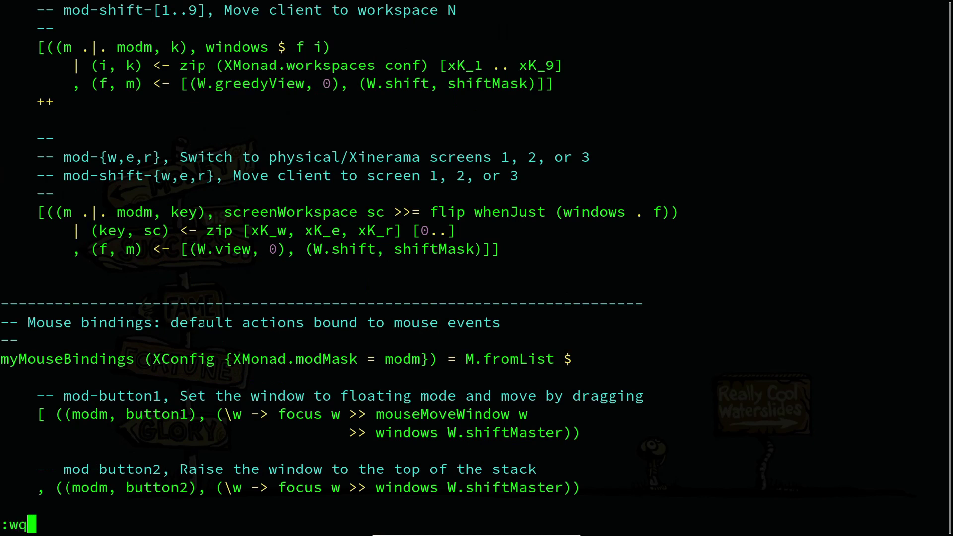
pyautogui.press('Return')
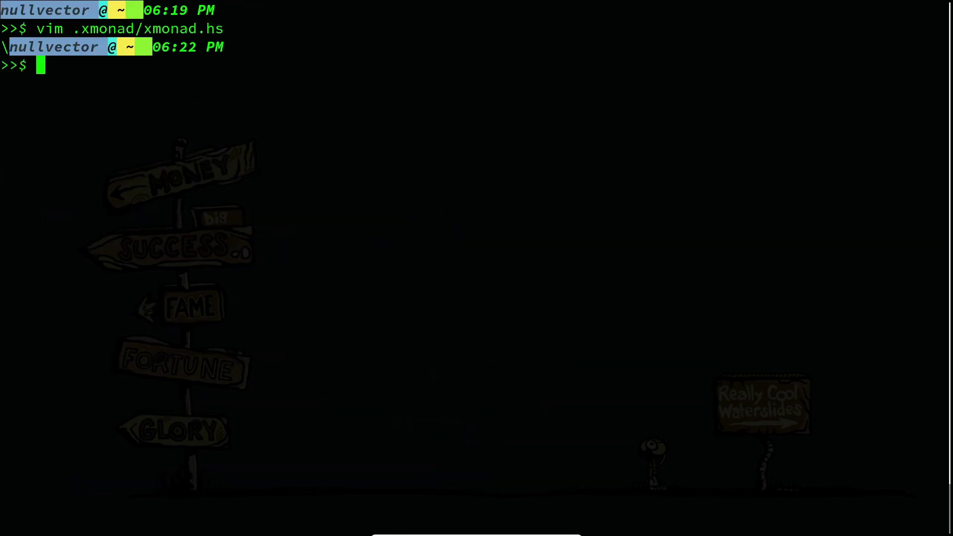
# Clear the terminal and restart xmonad to load the configuration with xmobar.
pyautogui.hotkey('ctrl', 'l')
pyautogui.press('super+q')
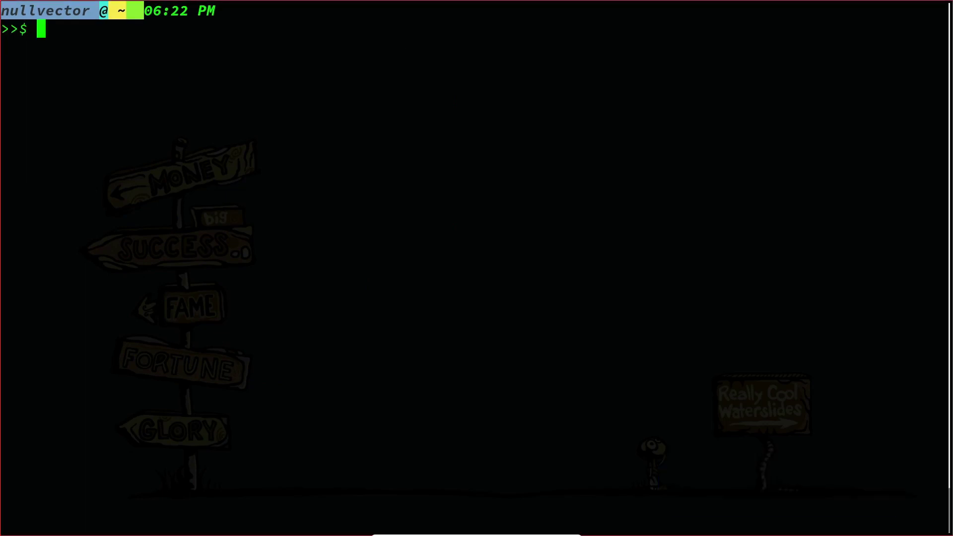
pyautogui.write('C')
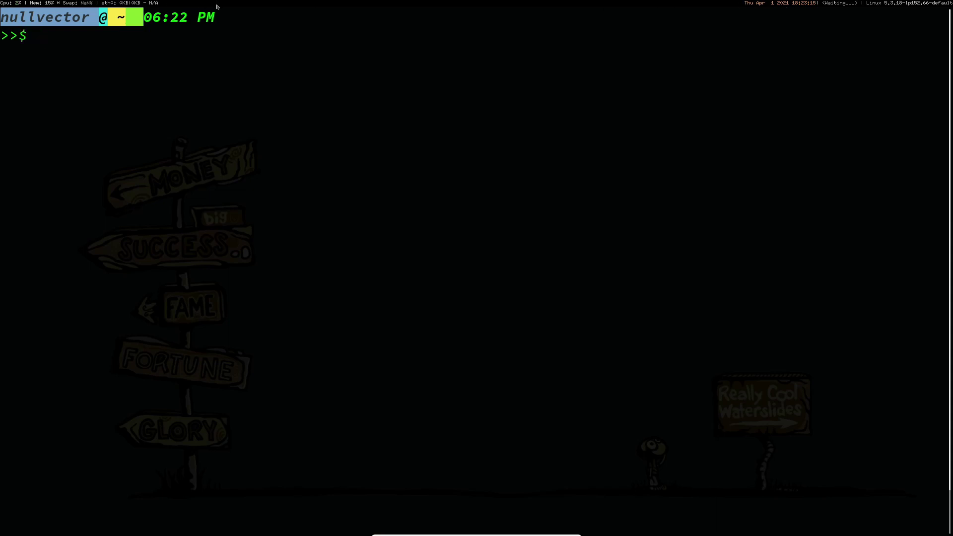
# Open .config/xmobar/xmobarrc in vim.
pyautogui.write('vim .c')
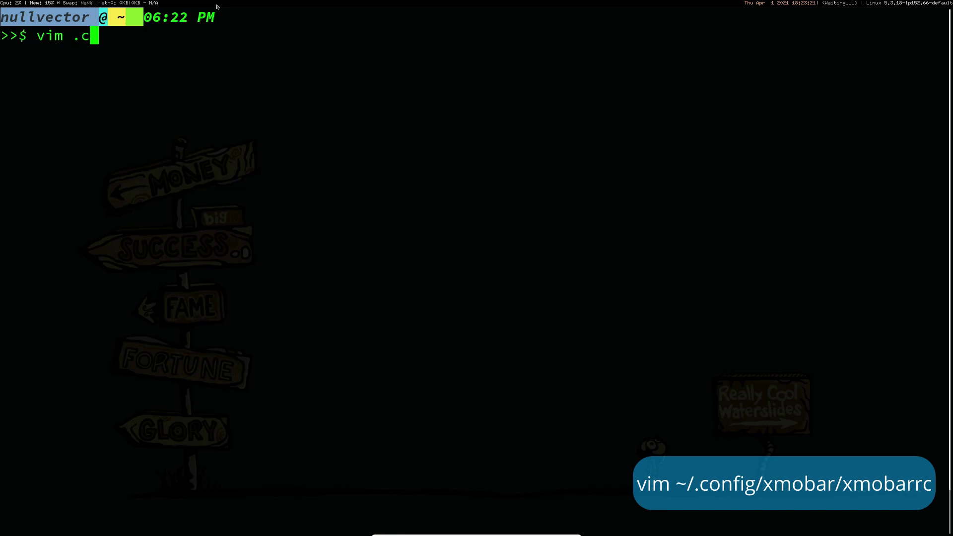
pyautogui.write('onfig/')
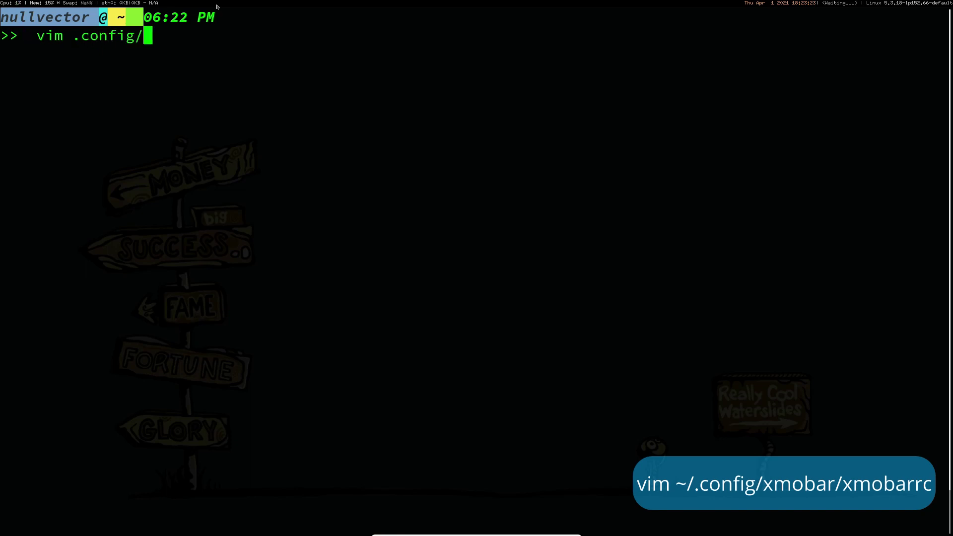
pyautogui.write('xmobar/')
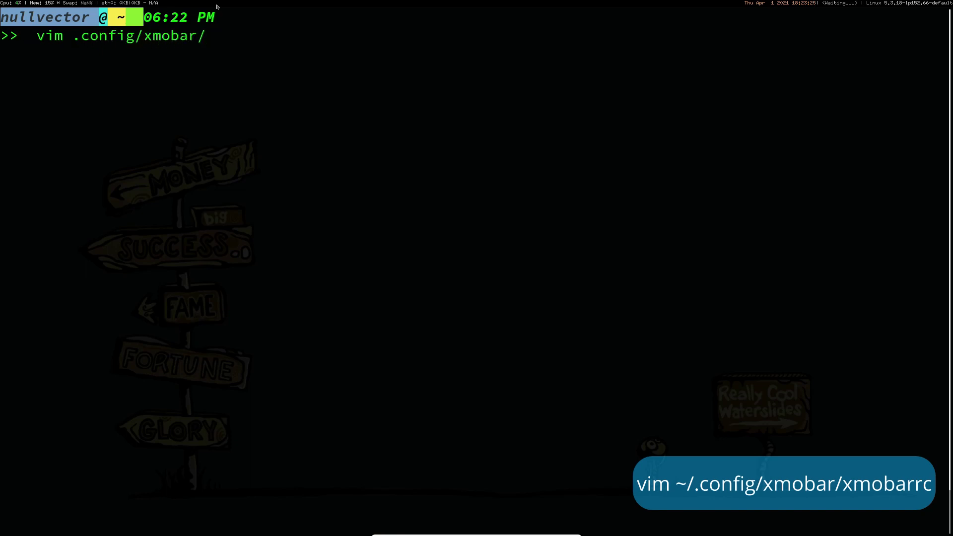
pyautogui.write('xm')
pyautogui.press('Tab')
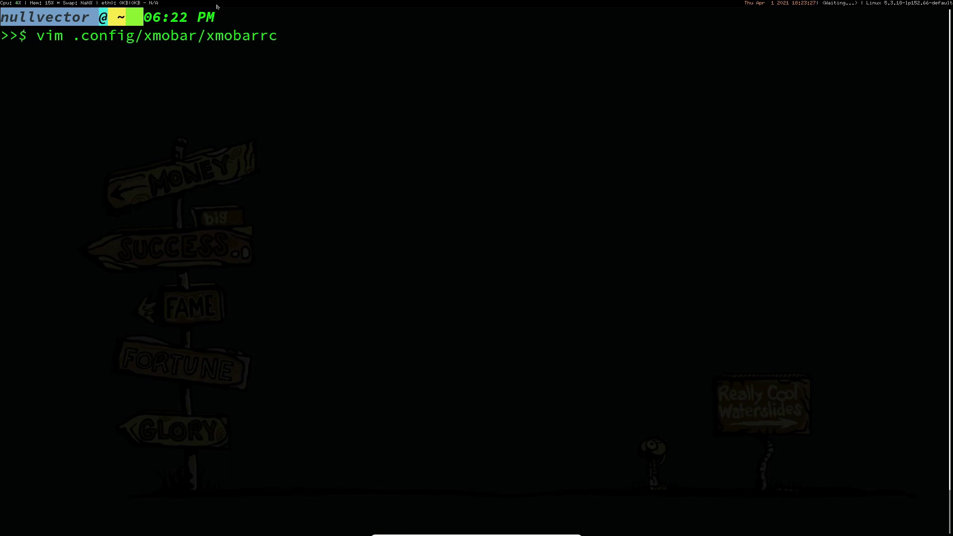
pyautogui.press('Return')
# Go up through the commands list to the first line of xmobarrc and examine the font setting.
pyautogui.press('k')
pyautogui.press('k')
pyautogui.press('k')
pyautogui.press('k')
pyautogui.press('k')
pyautogui.press('k')
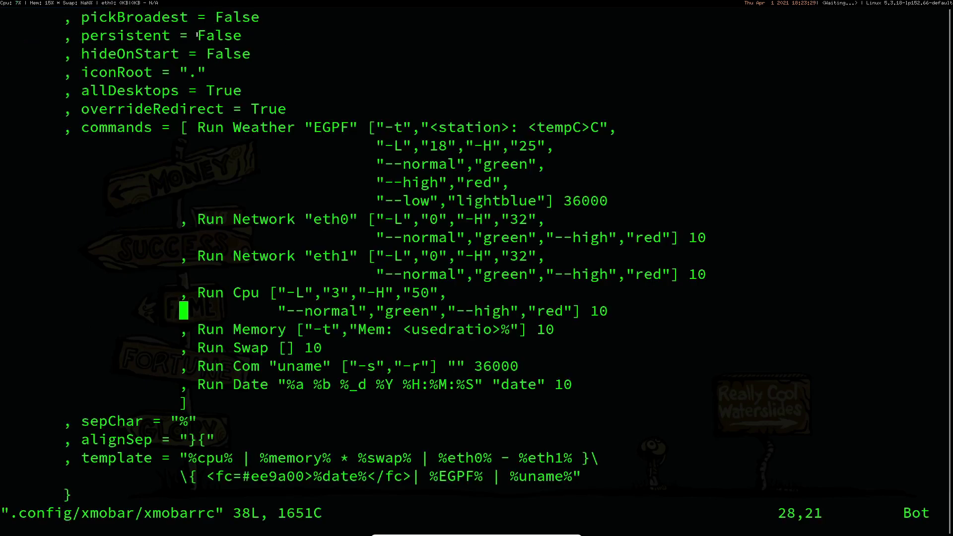
pyautogui.press('k')
pyautogui.press('k')
pyautogui.press('k')
pyautogui.press('k')
pyautogui.press('k')
pyautogui.press('k')
pyautogui.press('k')
pyautogui.press('k')
pyautogui.press('k')
pyautogui.press('k')
pyautogui.press('k')
pyautogui.press('k')
pyautogui.press('k')
pyautogui.press('k')
pyautogui.press('k')
pyautogui.press('k')
pyautogui.press('k')
pyautogui.press('k')
pyautogui.press('k')
pyautogui.press('k')
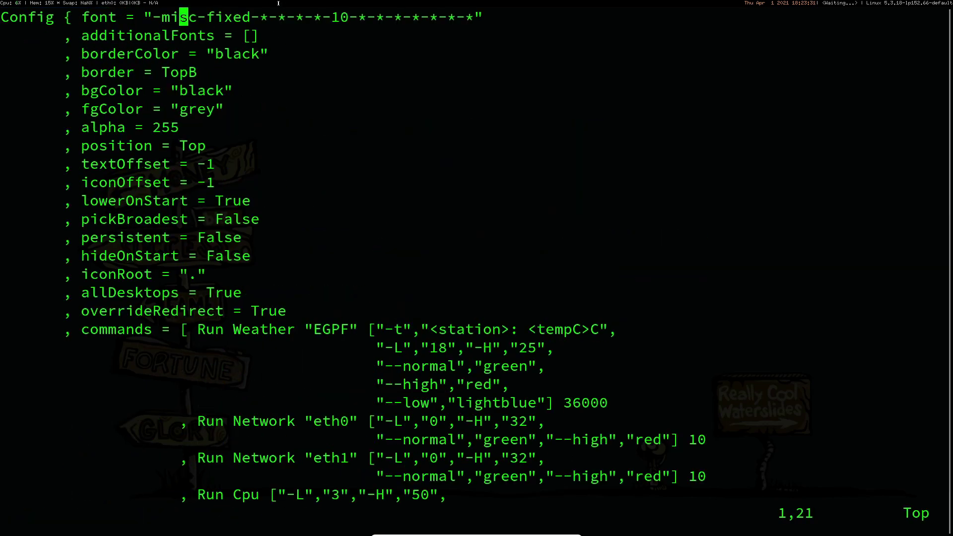
# Replace the "10-" size field in the font string on the first line of xmobarrc with "16".
pyautogui.press('l')
pyautogui.press('l')
pyautogui.press('l')
pyautogui.press('l')
pyautogui.press('l')
pyautogui.press('l')
pyautogui.press('l')
pyautogui.press('l')
pyautogui.press('l')
pyautogui.press('l')
pyautogui.press('l')
pyautogui.press('l')
pyautogui.press('l')
pyautogui.press('l')
pyautogui.press('l')
pyautogui.press('l')
pyautogui.press('l')
pyautogui.press('l')
pyautogui.press('l')
pyautogui.press('i')
pyautogui.press('BackSpace')
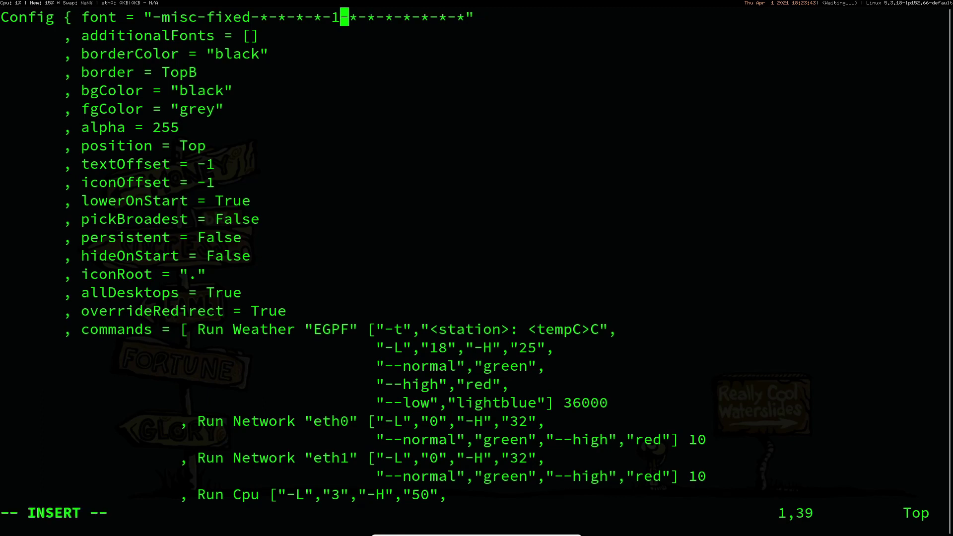
pyautogui.press('Right')
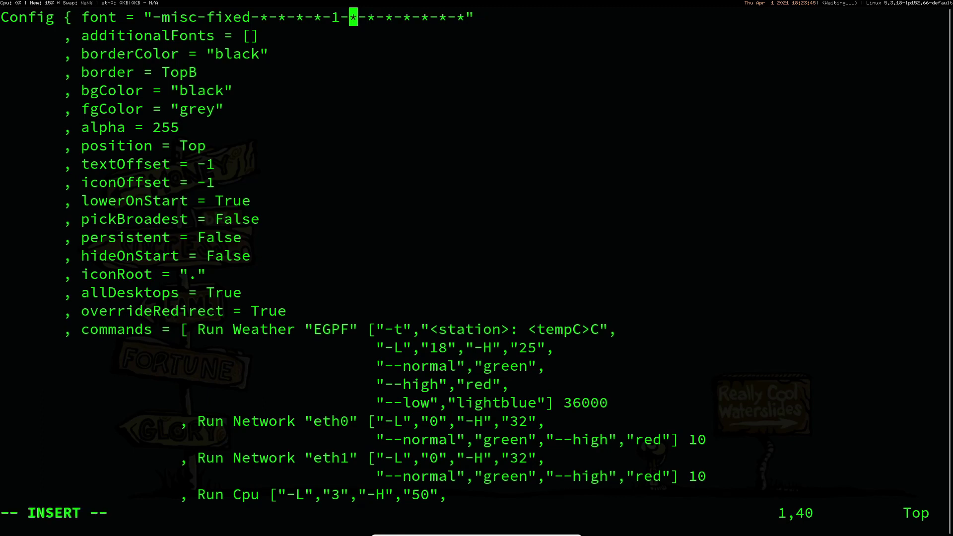
pyautogui.press('BackSpace')
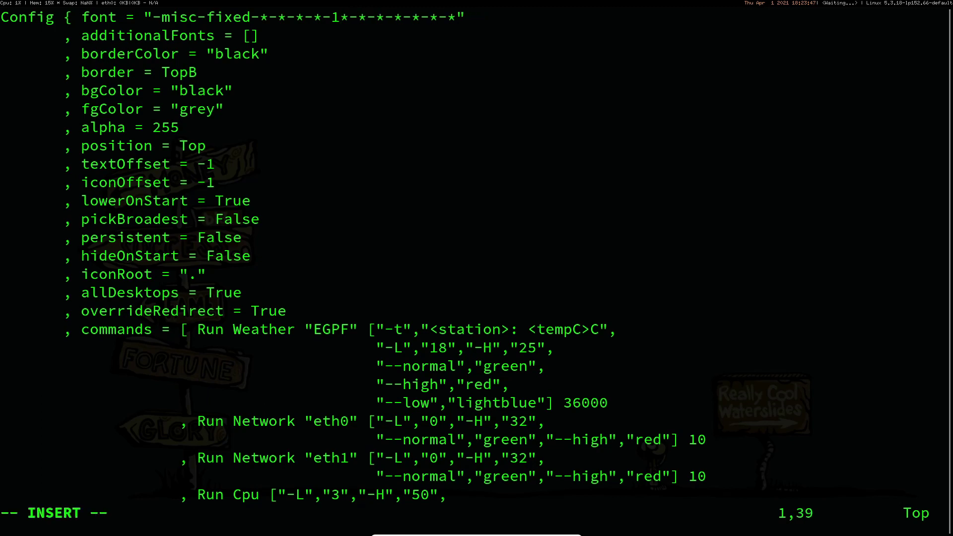
pyautogui.write('6')
pyautogui.press('Escape')
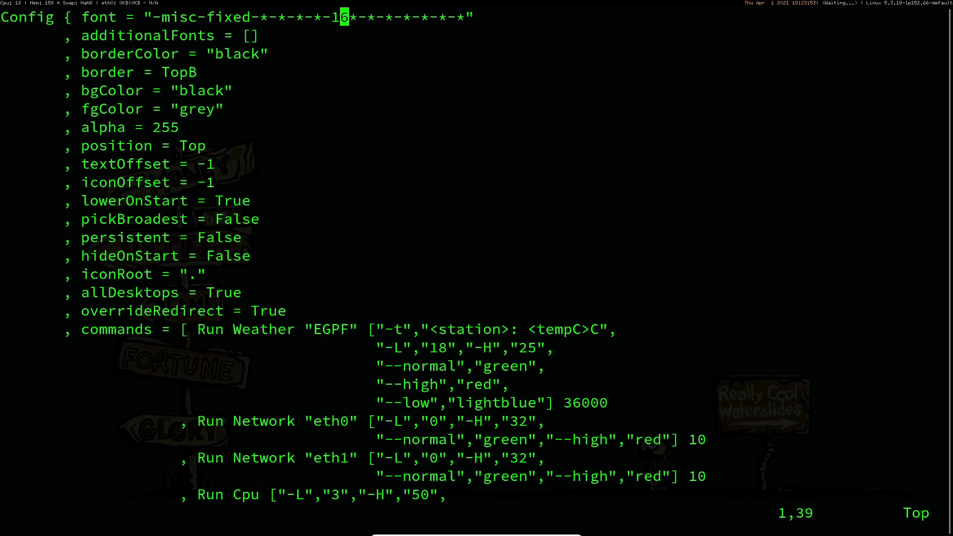
# Save xmobarrc, quit vim, and restart xmonad to apply font size 16 to the bar.
pyautogui.write(':wq')
pyautogui.press('Return')
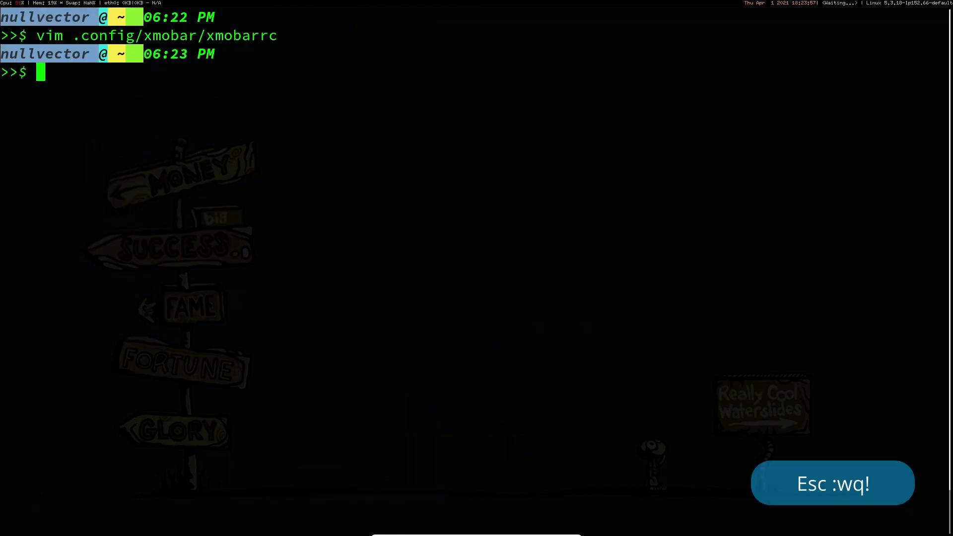
pyautogui.press('Up')
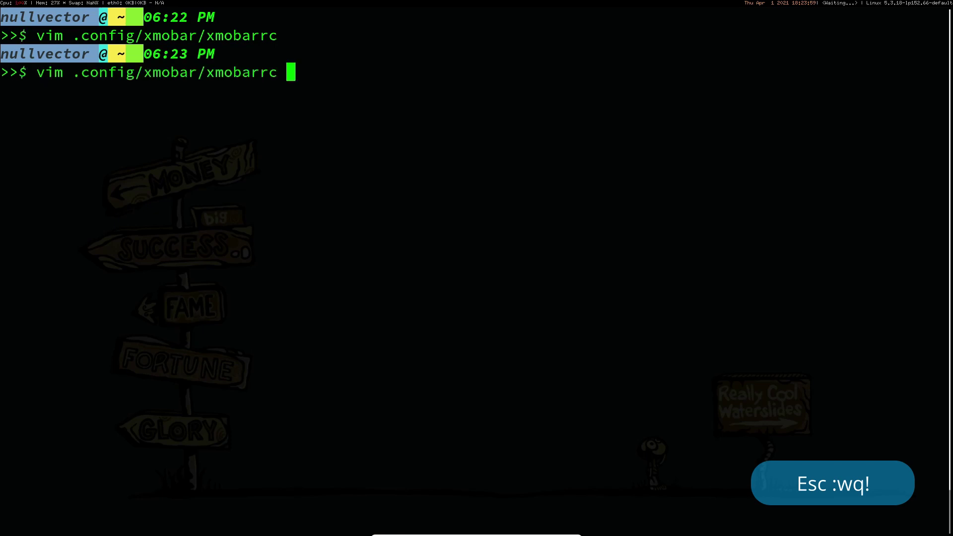
pyautogui.press('super+q')
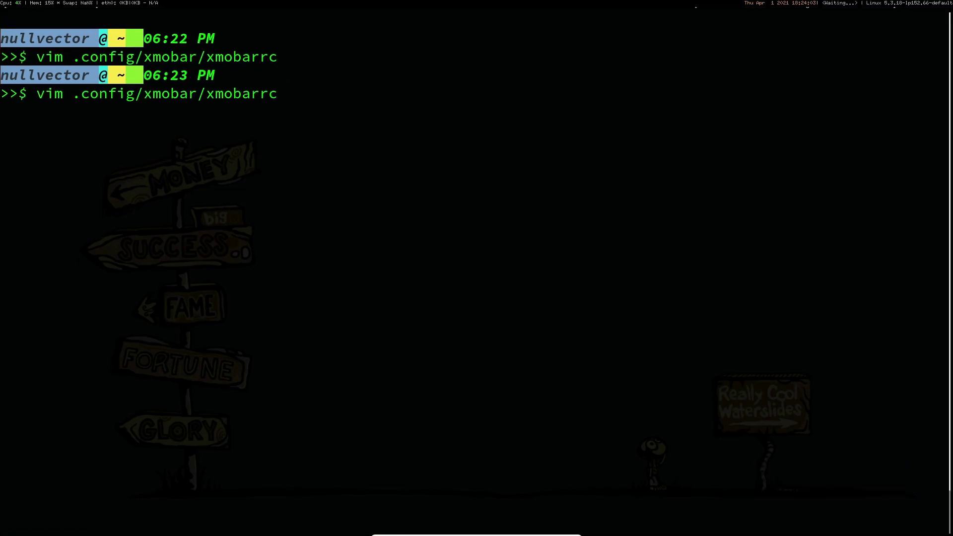
# Reopen .config/xmobar/xmobarrc in vim and set the size in the font string to 20.
pyautogui.press('Return')
pyautogui.press('l')
pyautogui.press('h')
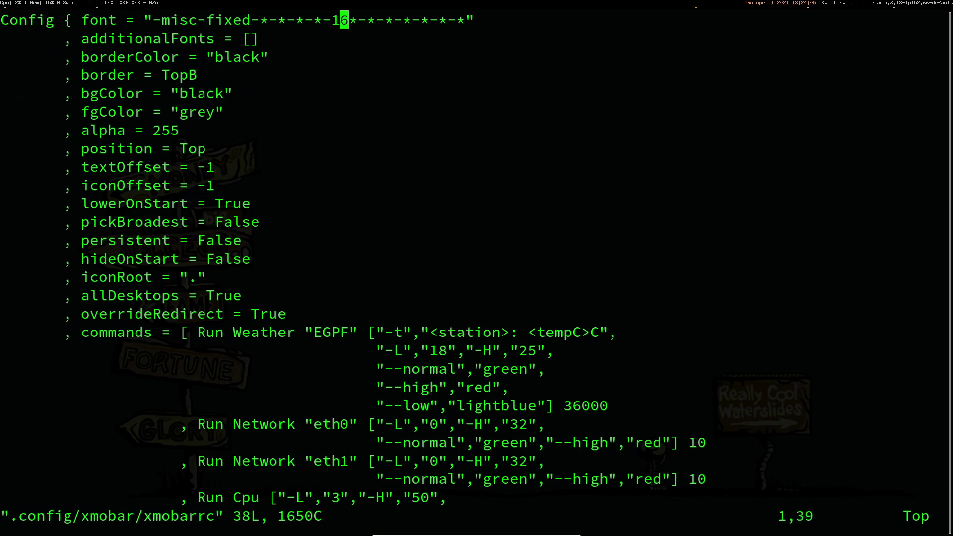
pyautogui.press('i')
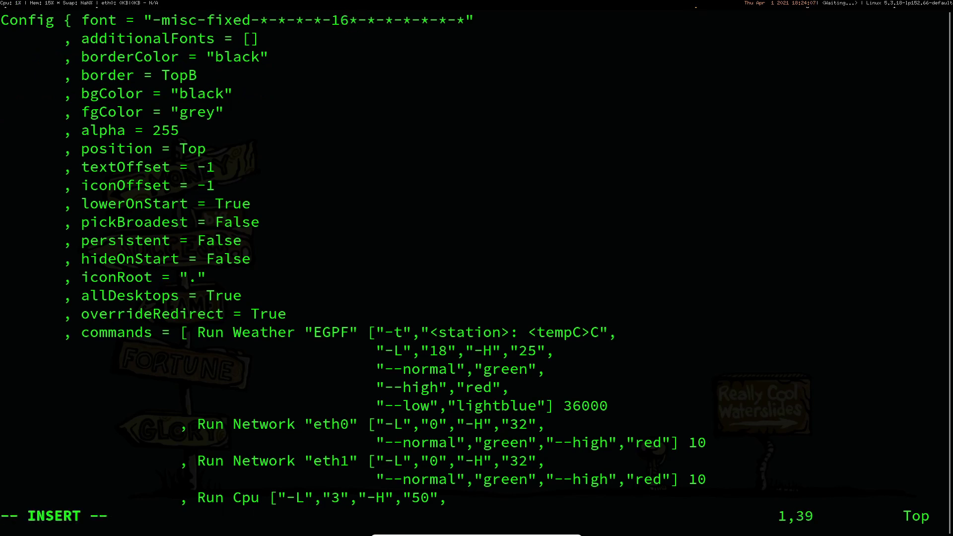
pyautogui.press('Right')
pyautogui.press('BackSpace')
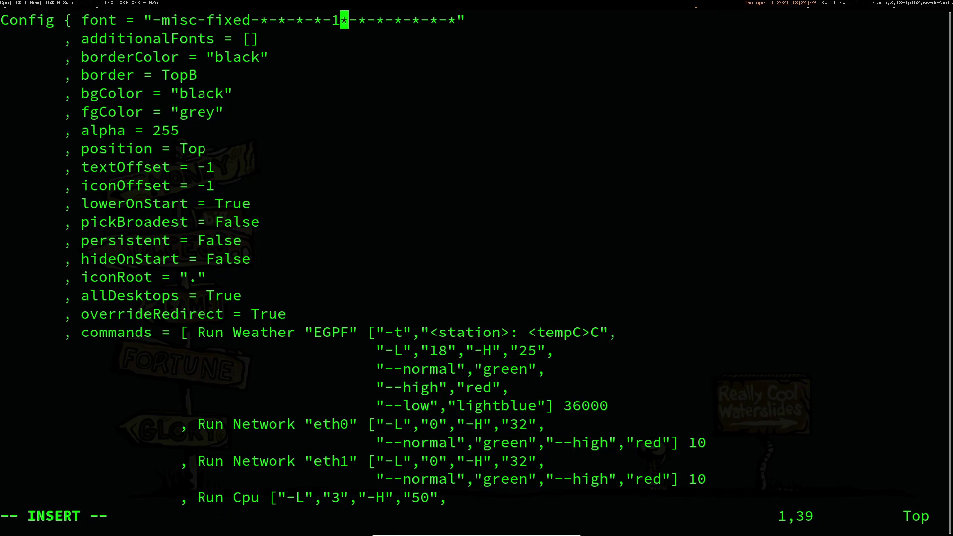
pyautogui.press('BackSpace')
pyautogui.write('20')
pyautogui.press('Escape')
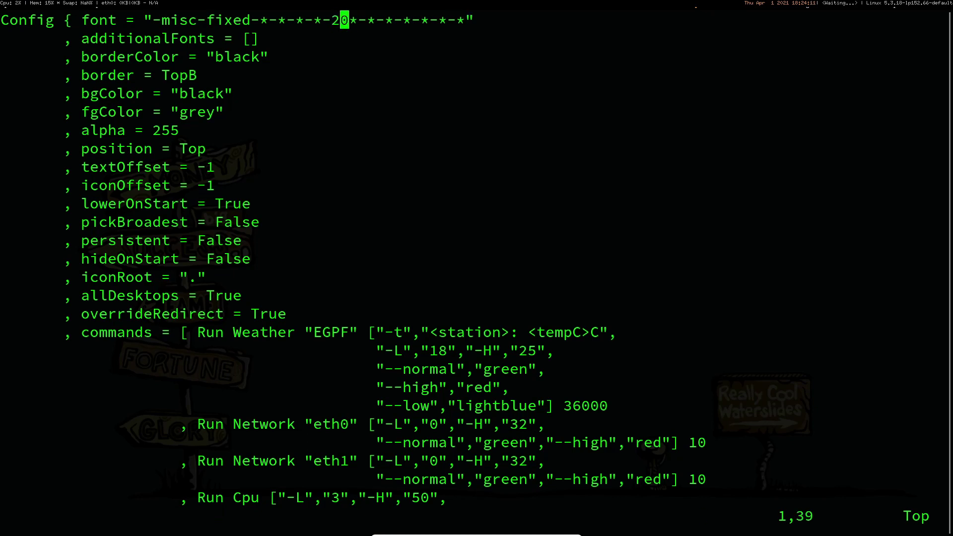
# Save xmobarrc with font size 20, quit vim, and restart xmonad.
pyautogui.write(':wq')
pyautogui.press('Return')
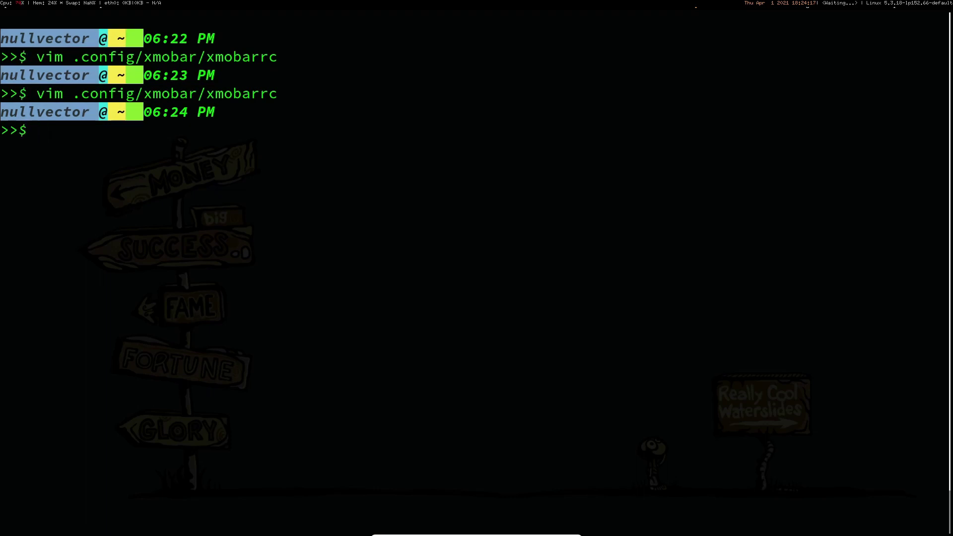
pyautogui.press('super+q')
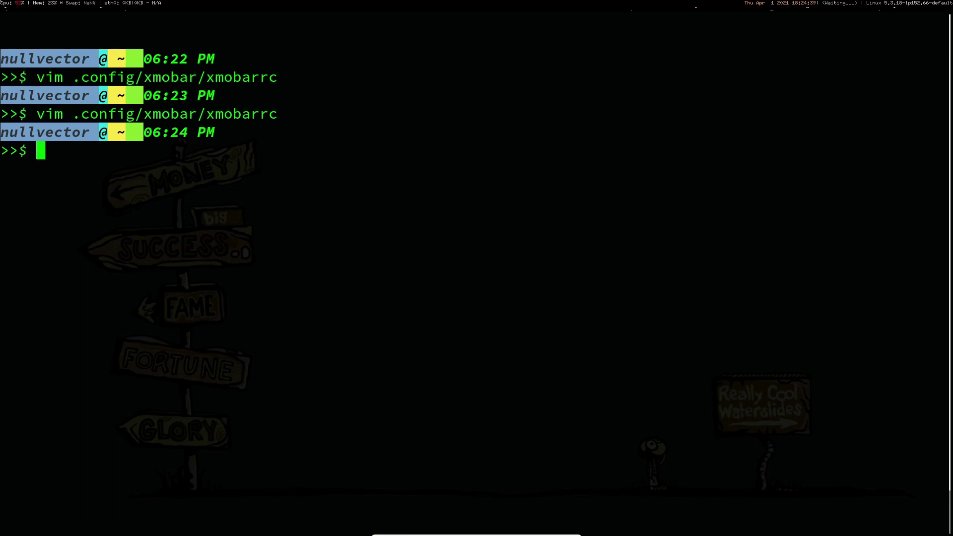
pyautogui.scroll(1, 114, 45)
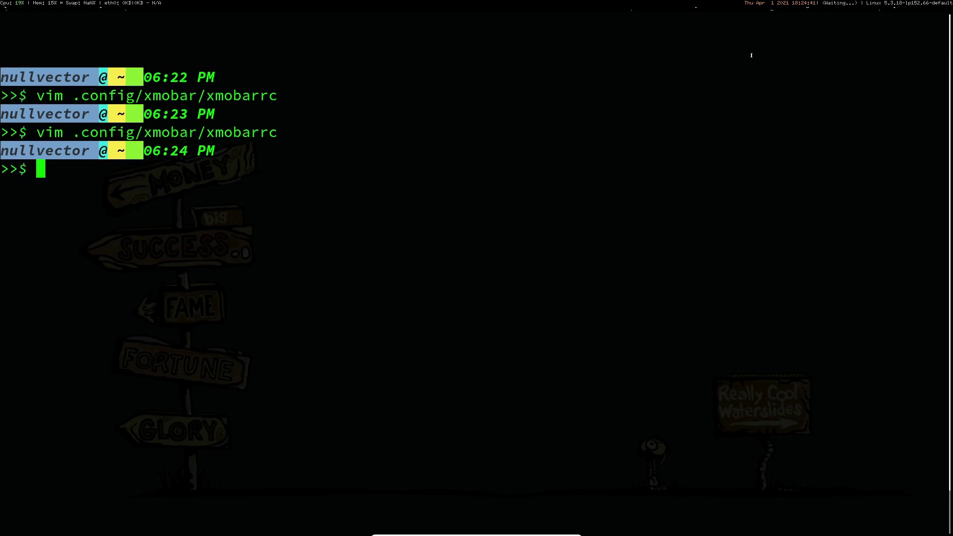
# Log out of the xmonad session and log back in by entering the account password.
pyautogui.press('super+shift+q')
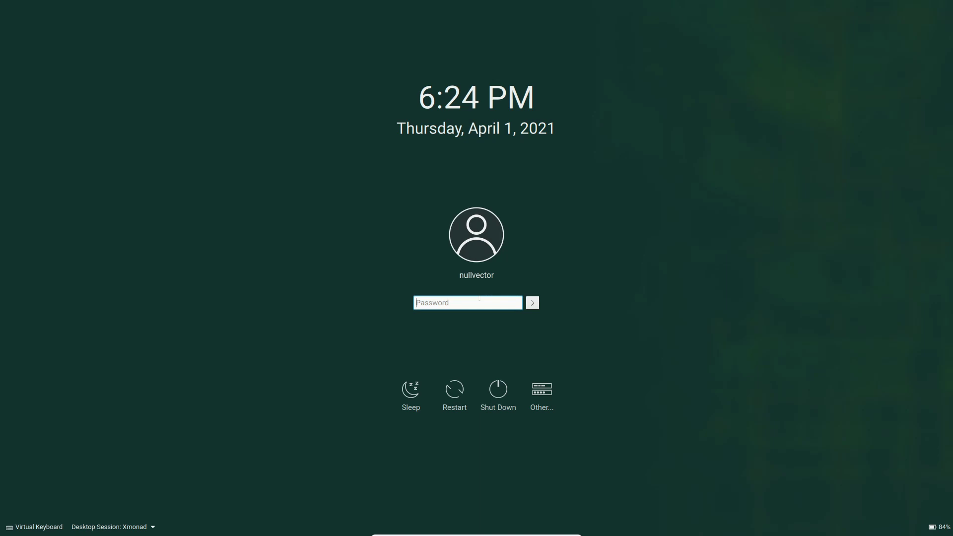
pyautogui.write('******')
pyautogui.press('Return')
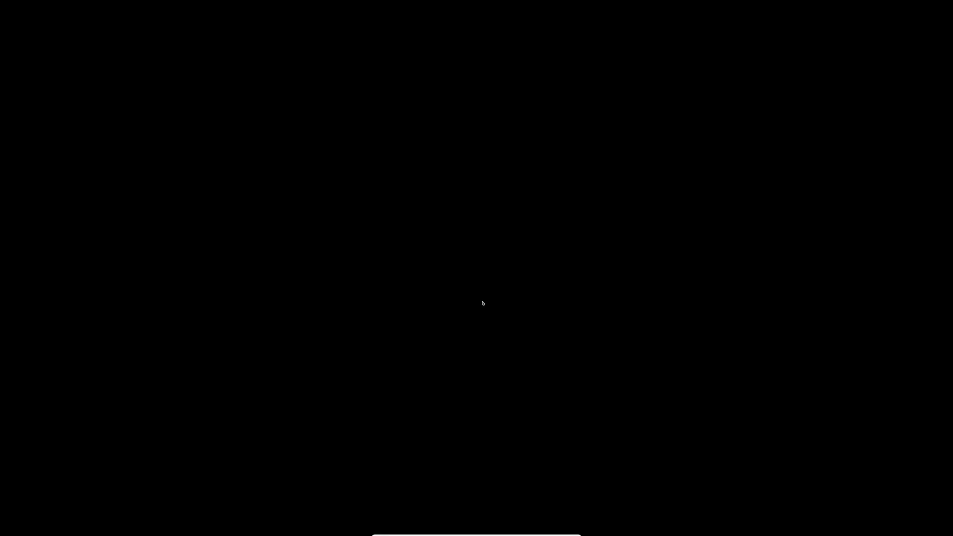